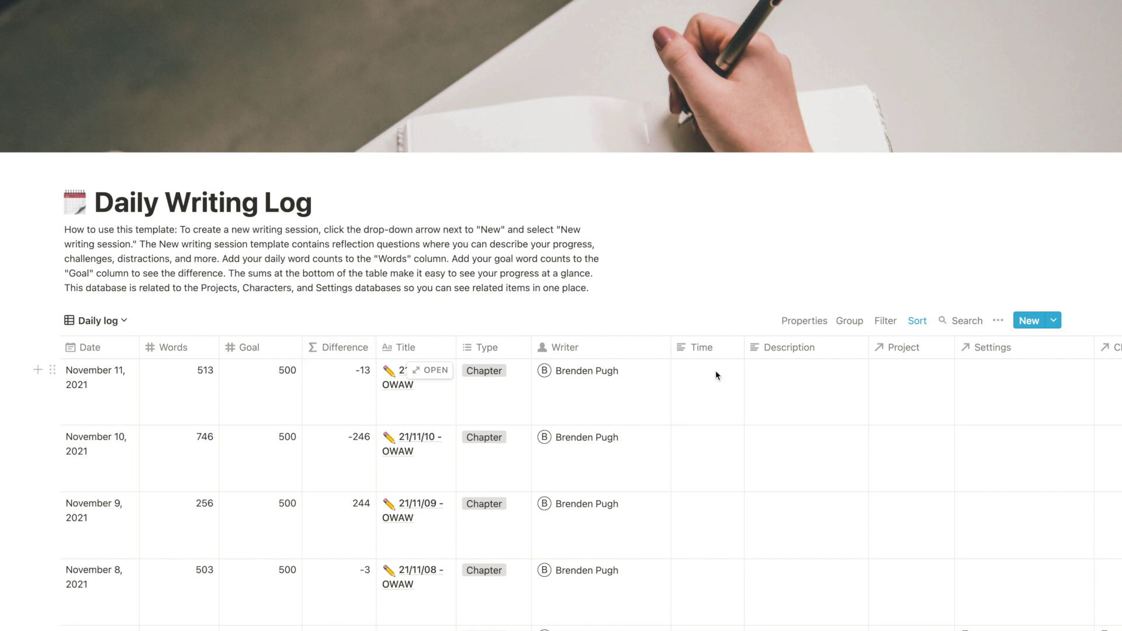
Step: Create a writing log entry from the OWAW - Book 1 First Draft template and title it "21/11/12 - OWAW"
left_click(1055, 322)
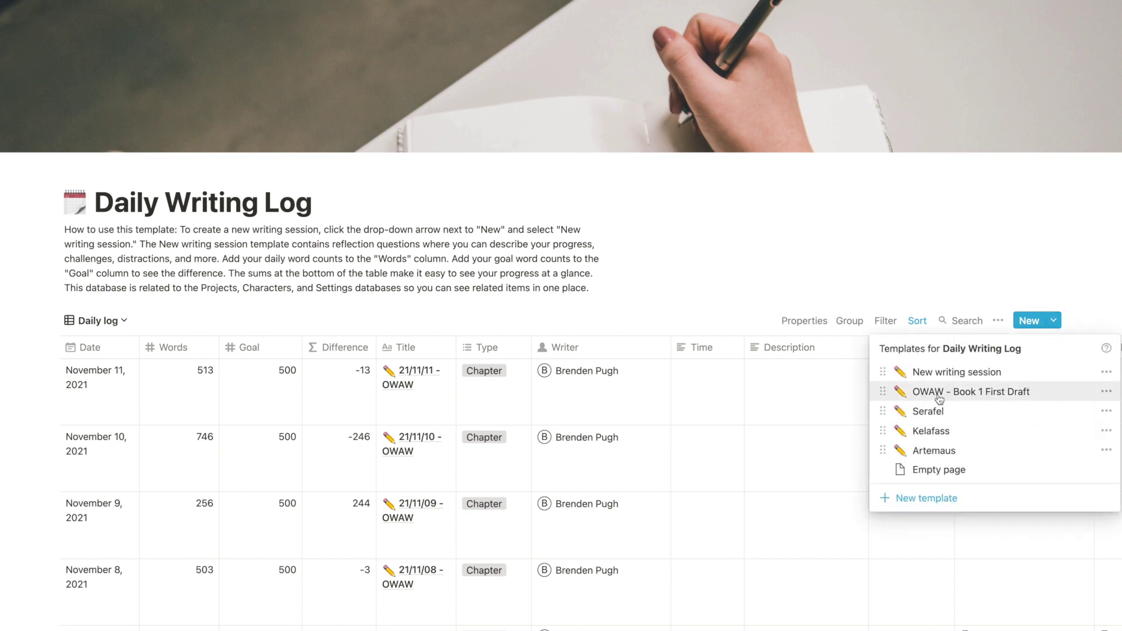
left_click(1003, 403)
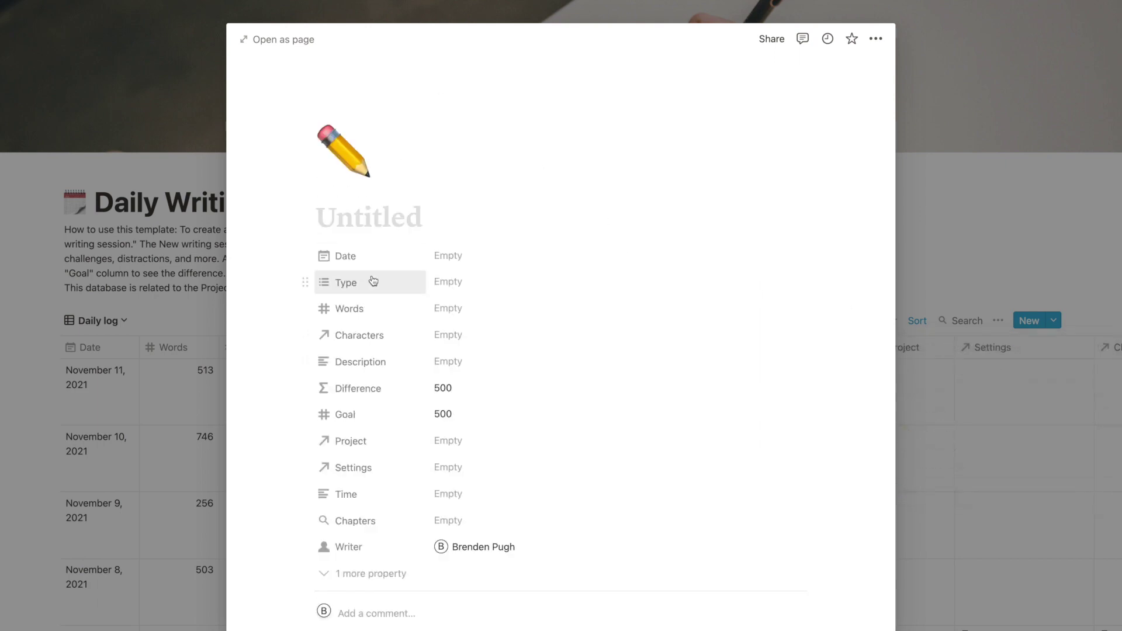
type("2")
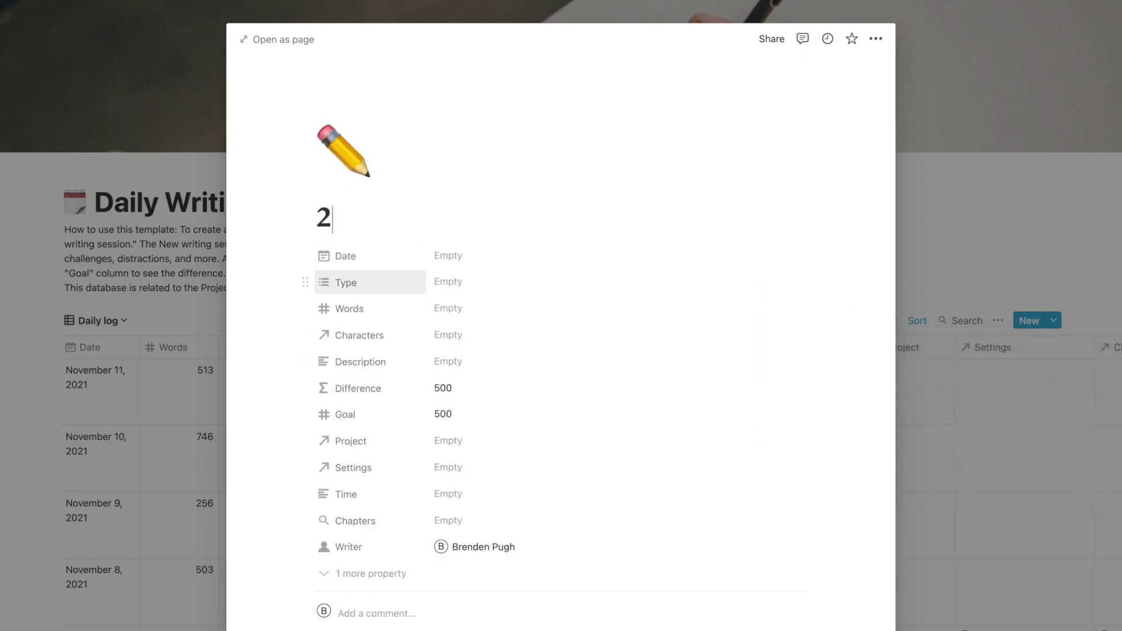
type("1/11/12 - ")
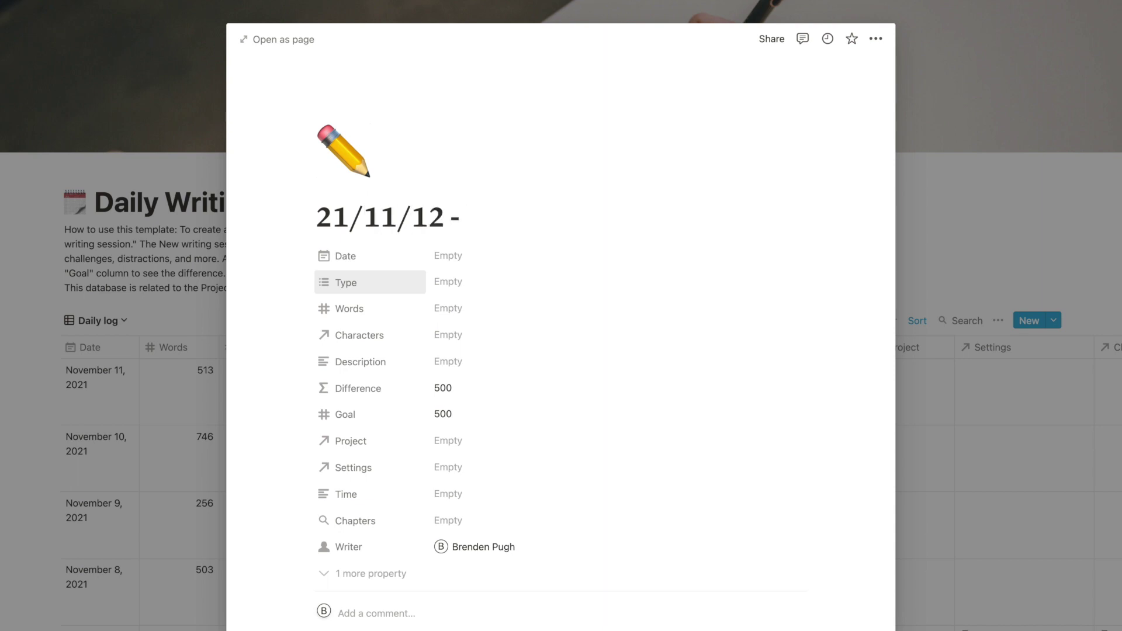
type("OWAW")
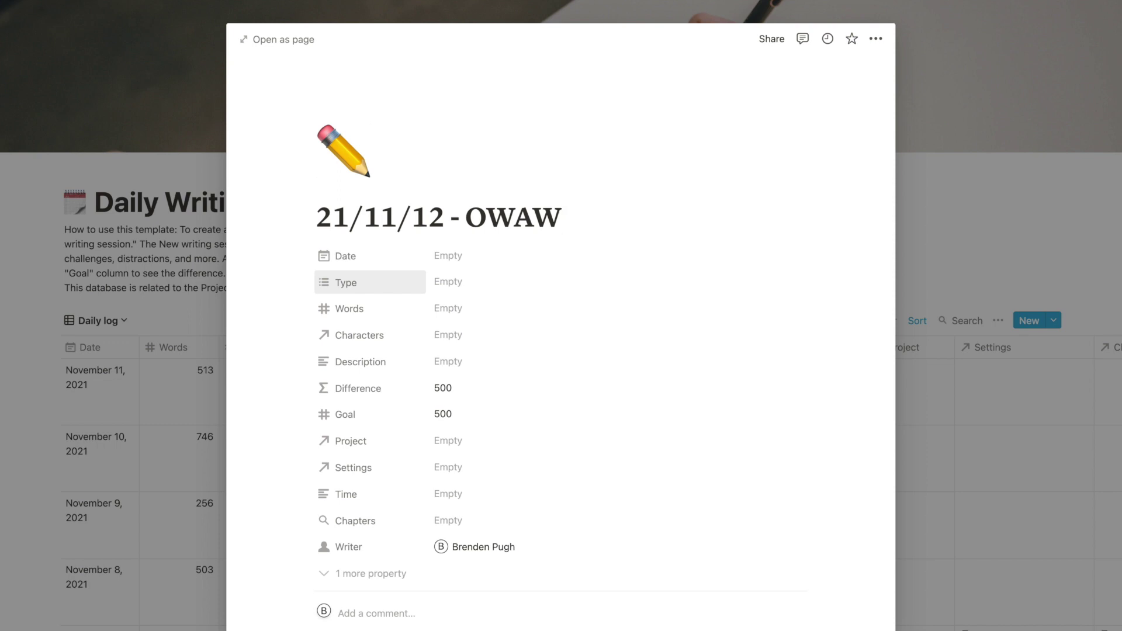
Step: Set the new entry's date to November 12, 2021 and its type to Chapter
left_click(447, 257)
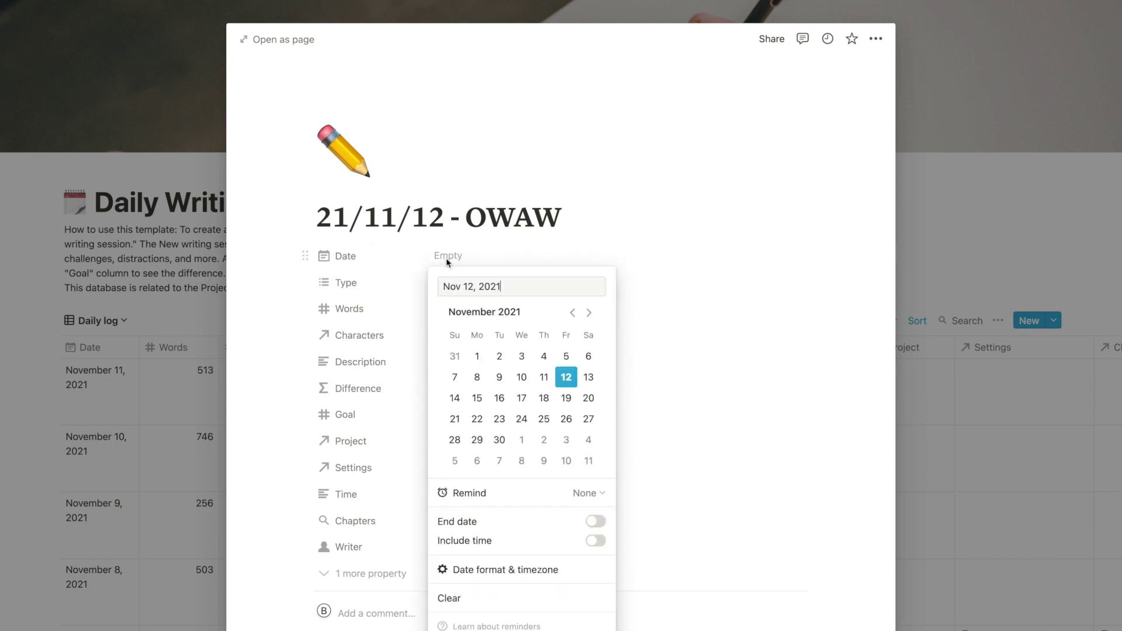
left_click(565, 377)
left_click(251, 270)
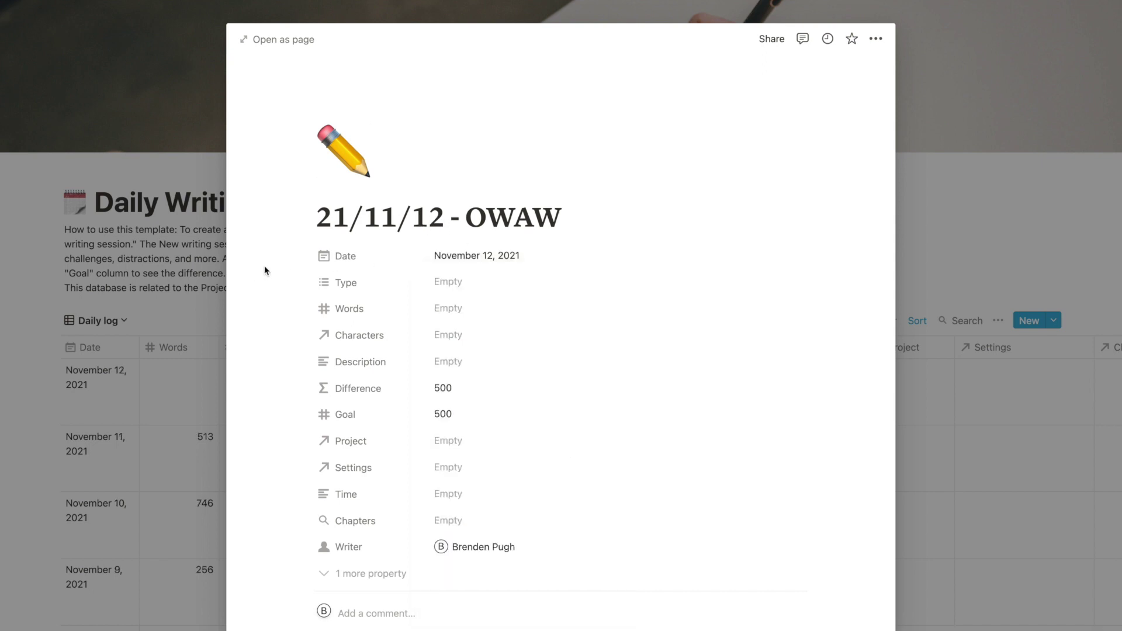
left_click(447, 281)
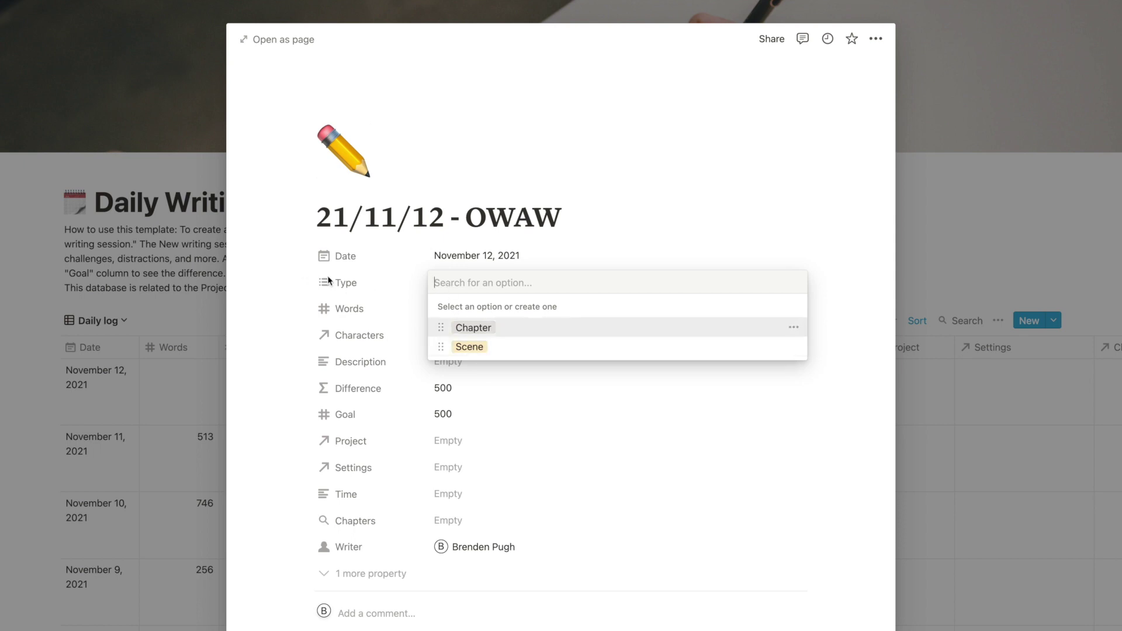
left_click(494, 331)
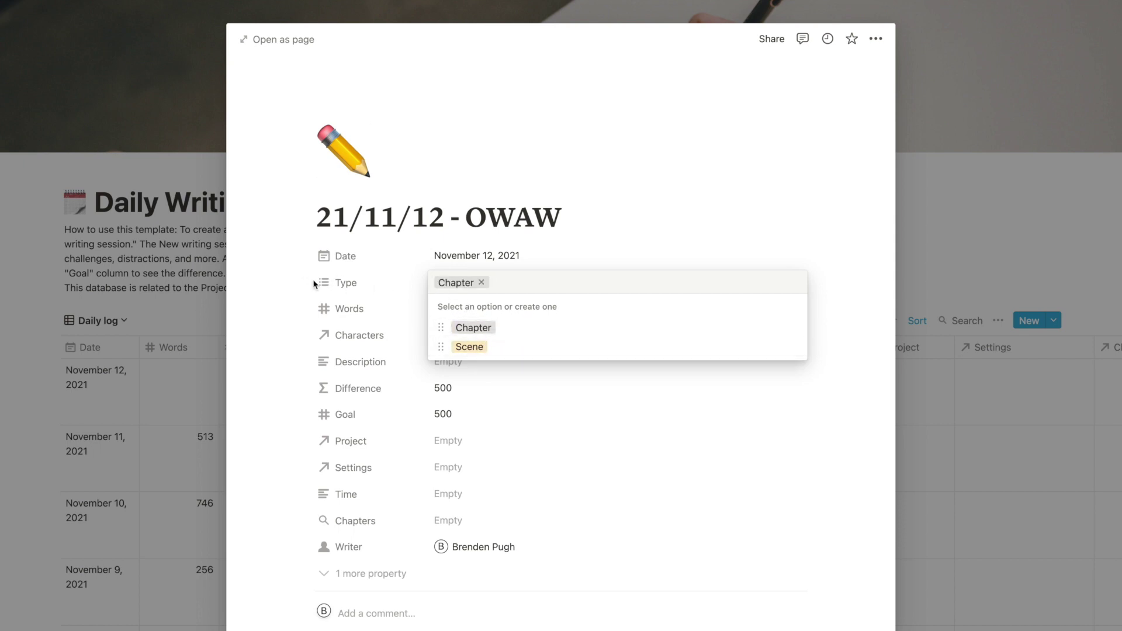
left_click(282, 278)
Step: Link the entry's Project property to "The Alliance: Of Wolves and Wizards - Book 1"
scroll(482, 356, "down", 5)
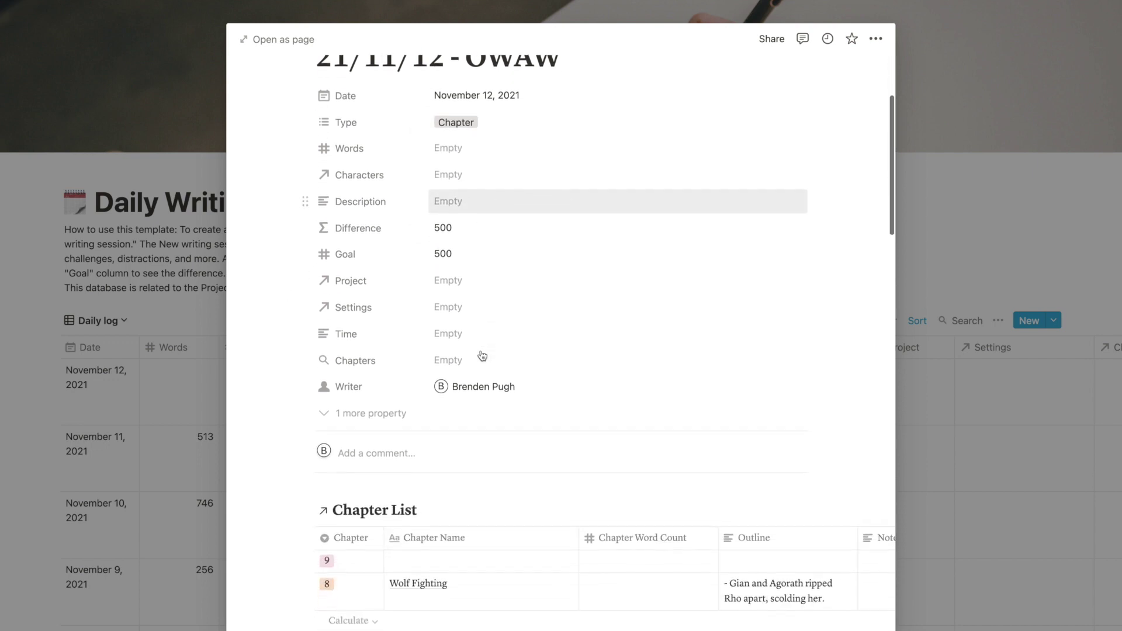
scroll(482, 355, "down", 1)
scroll(481, 353, "up", 4)
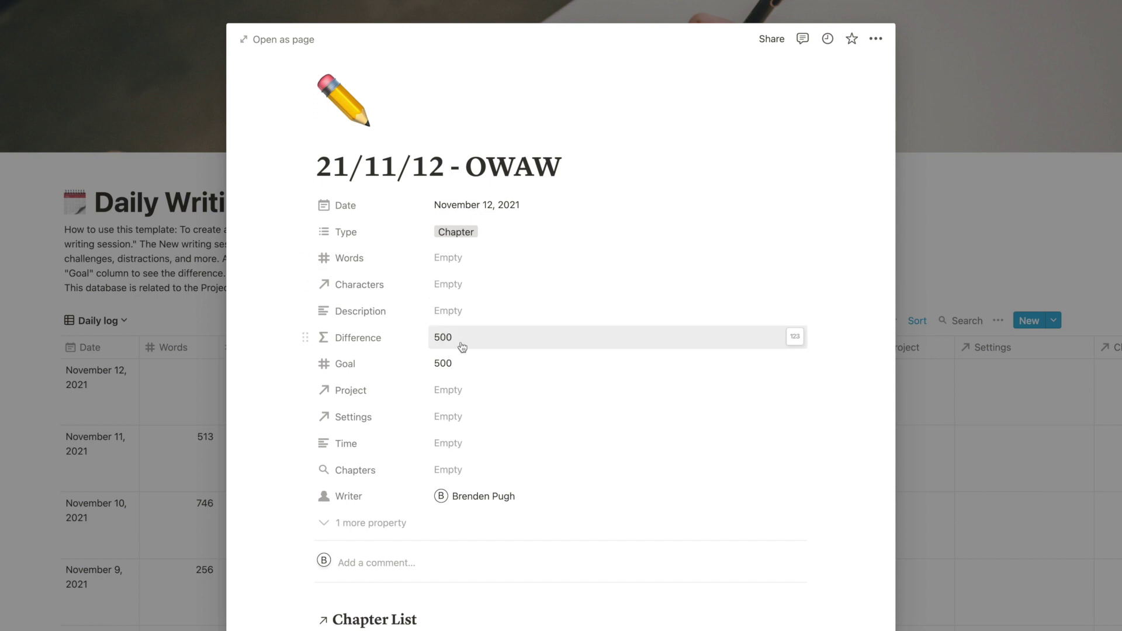
scroll(463, 349, "down", 1)
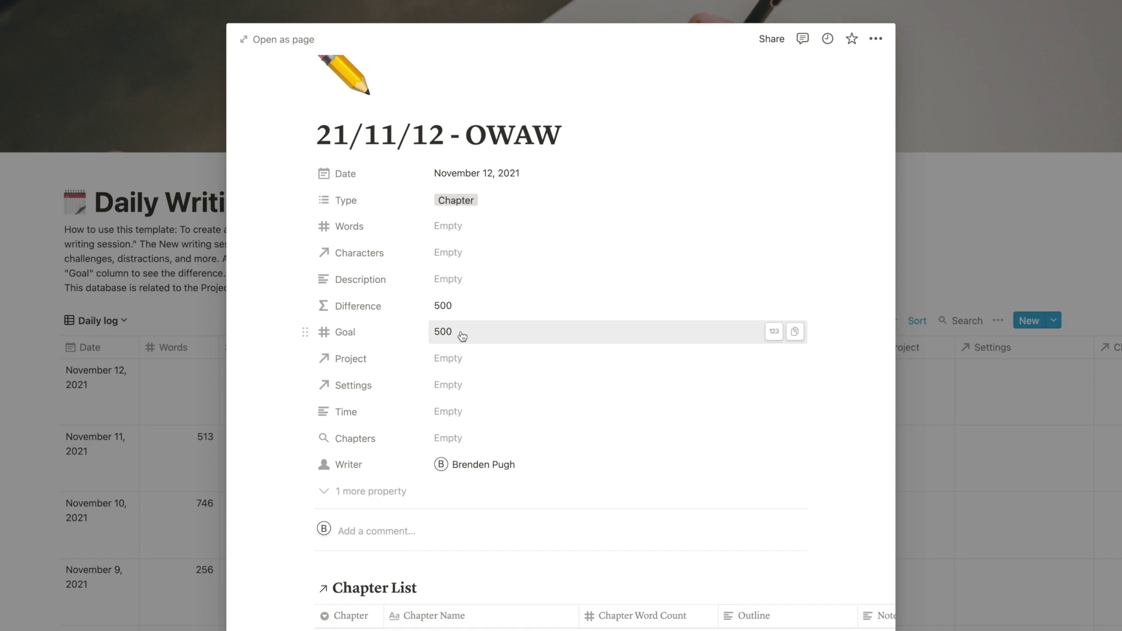
scroll(462, 336, "down", 3)
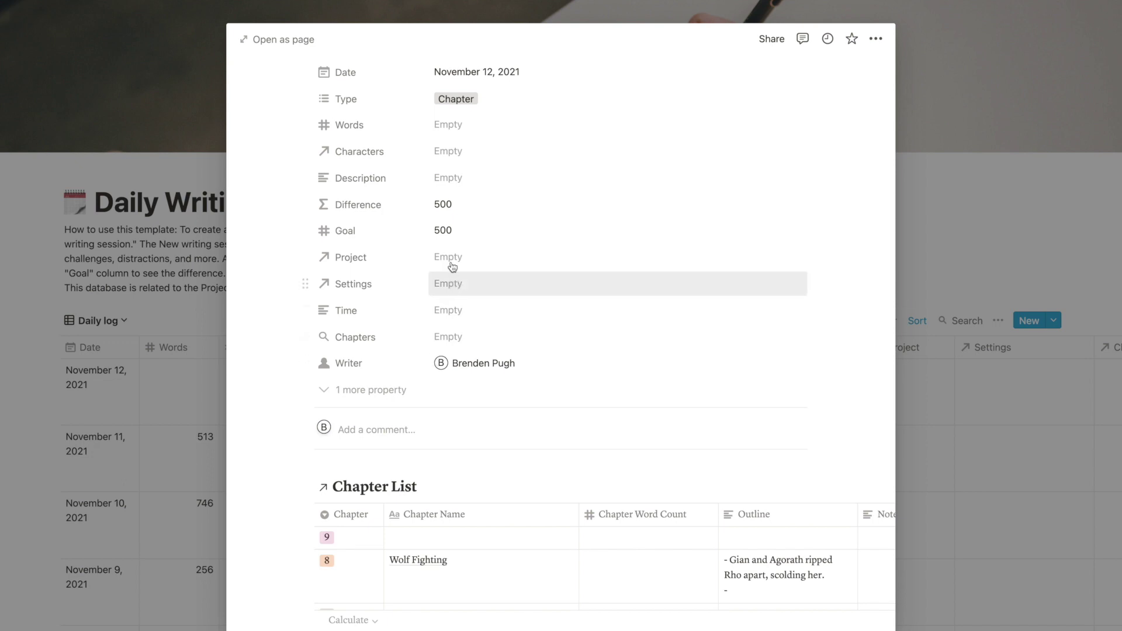
scroll(453, 261, "up", 1)
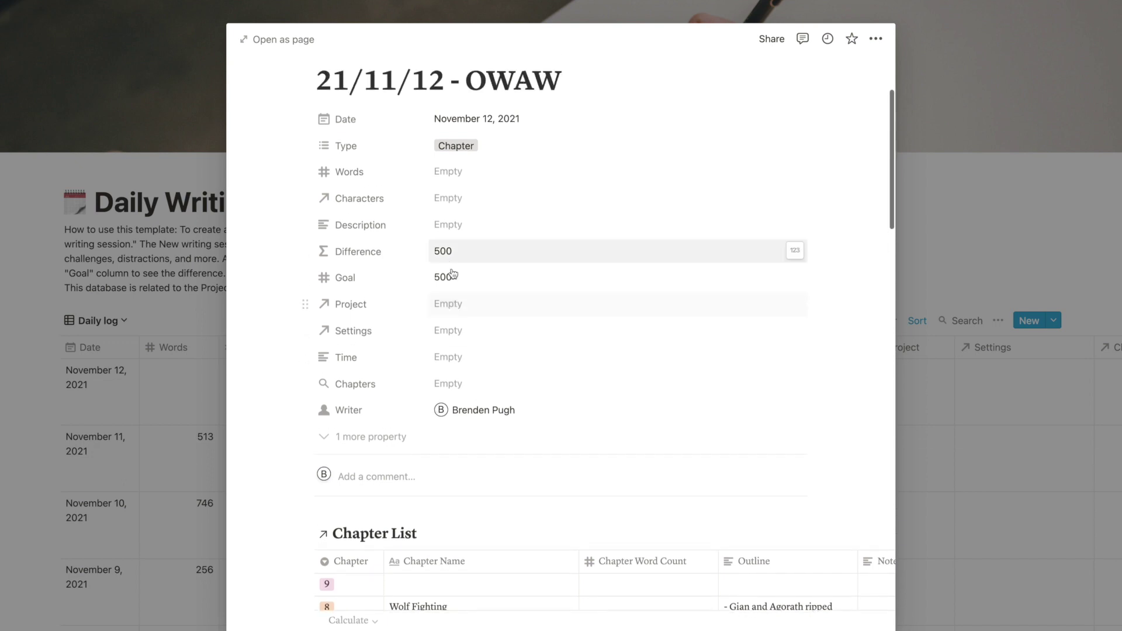
left_click(460, 305)
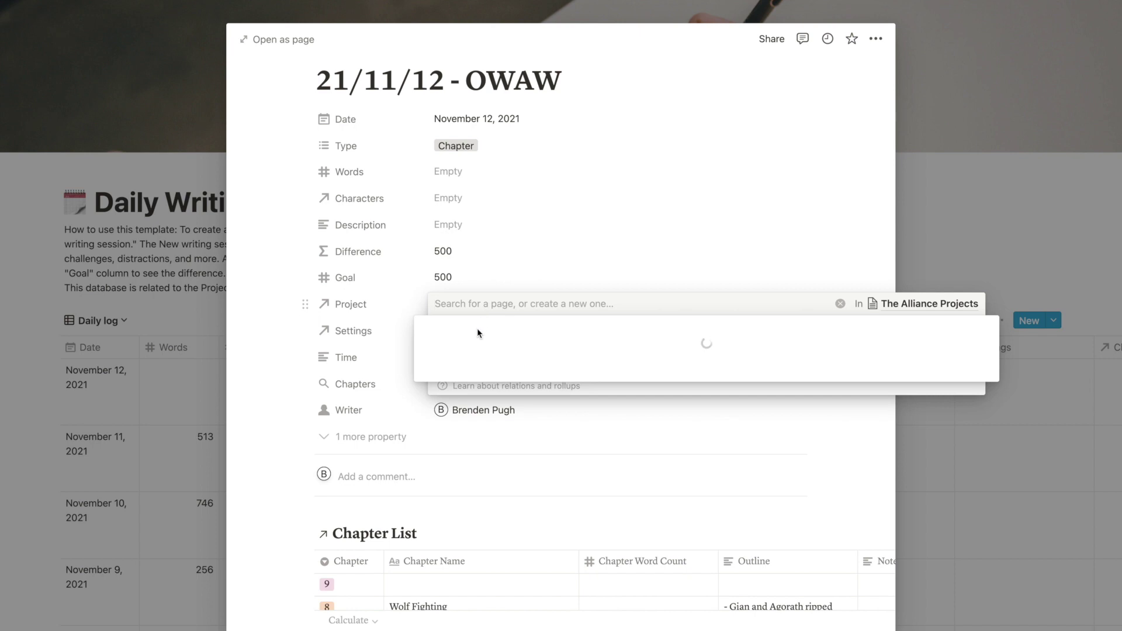
scroll(456, 424, "down", 1)
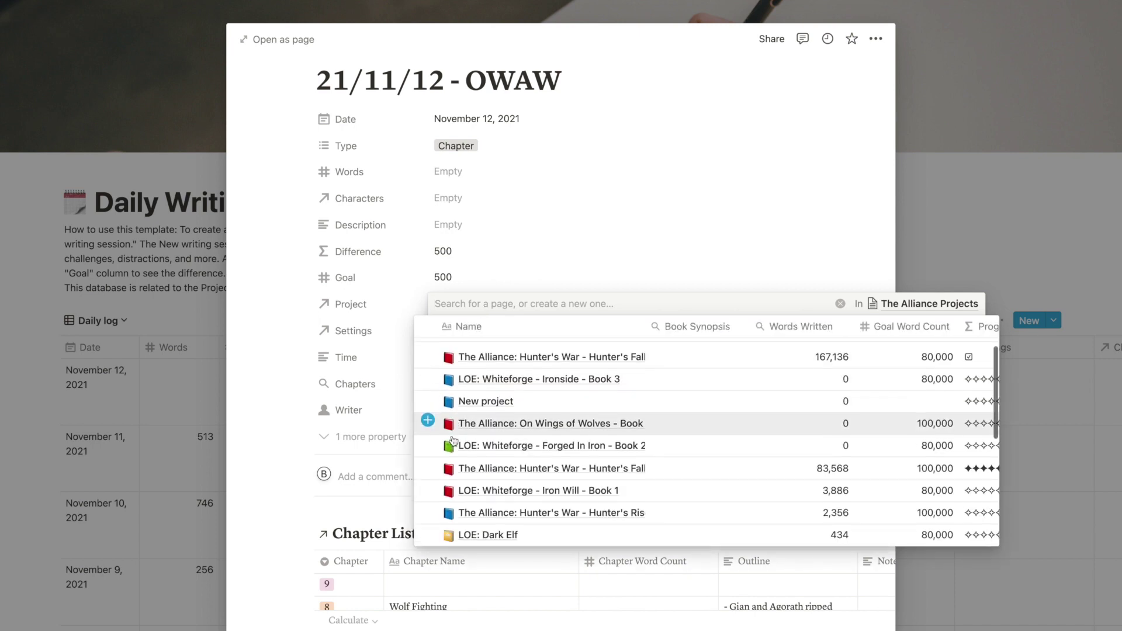
scroll(459, 447, "down", 1)
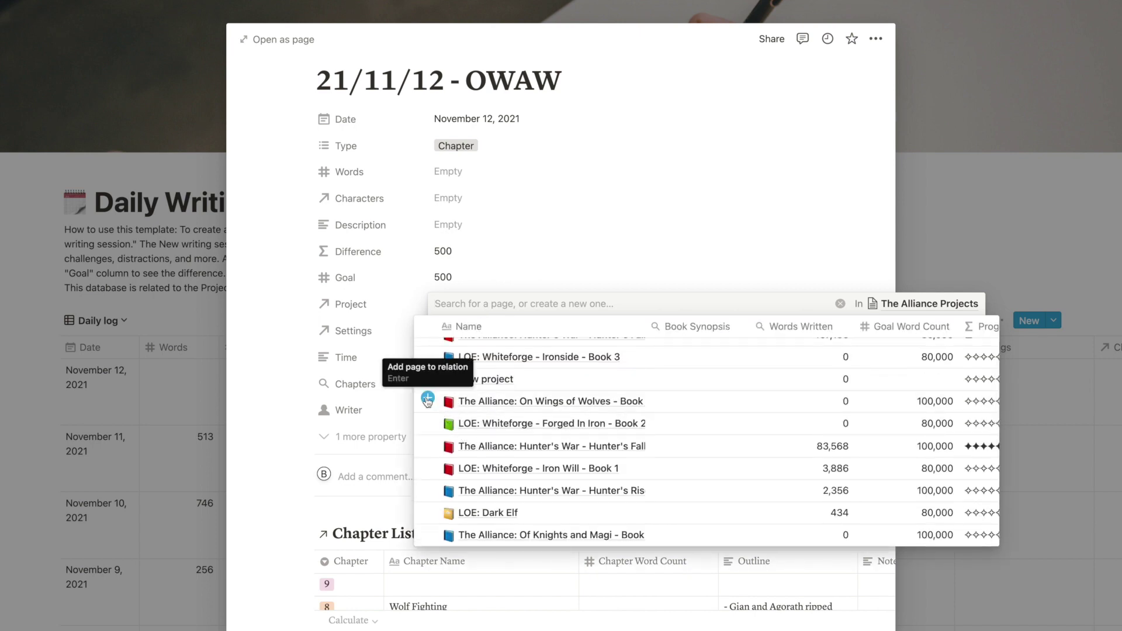
scroll(446, 428, "down", 10)
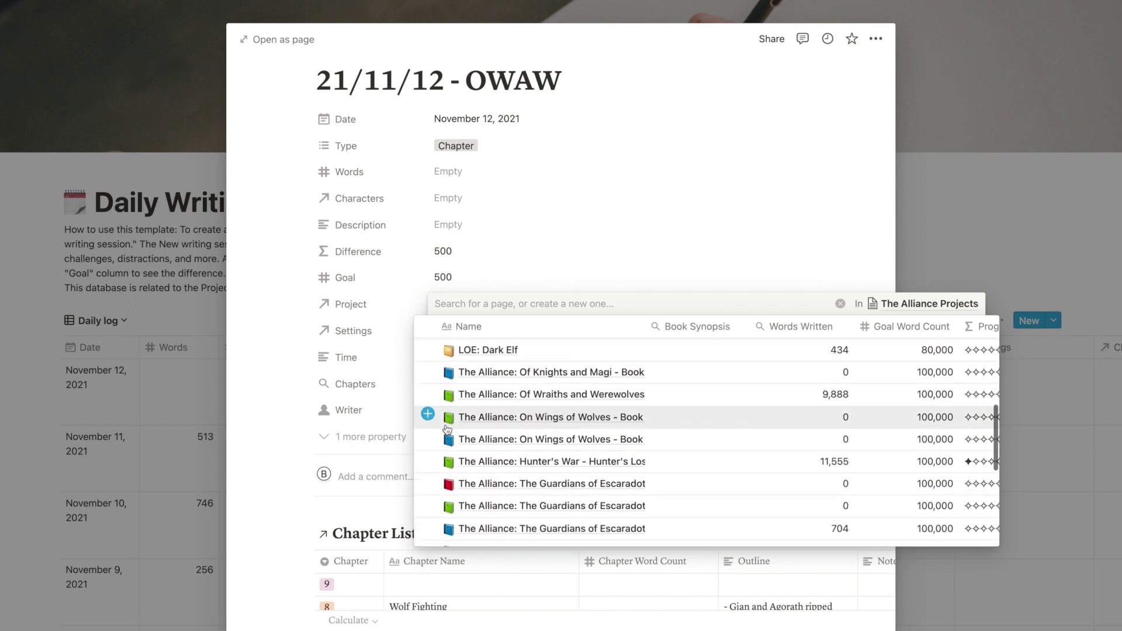
scroll(447, 430, "down", 7)
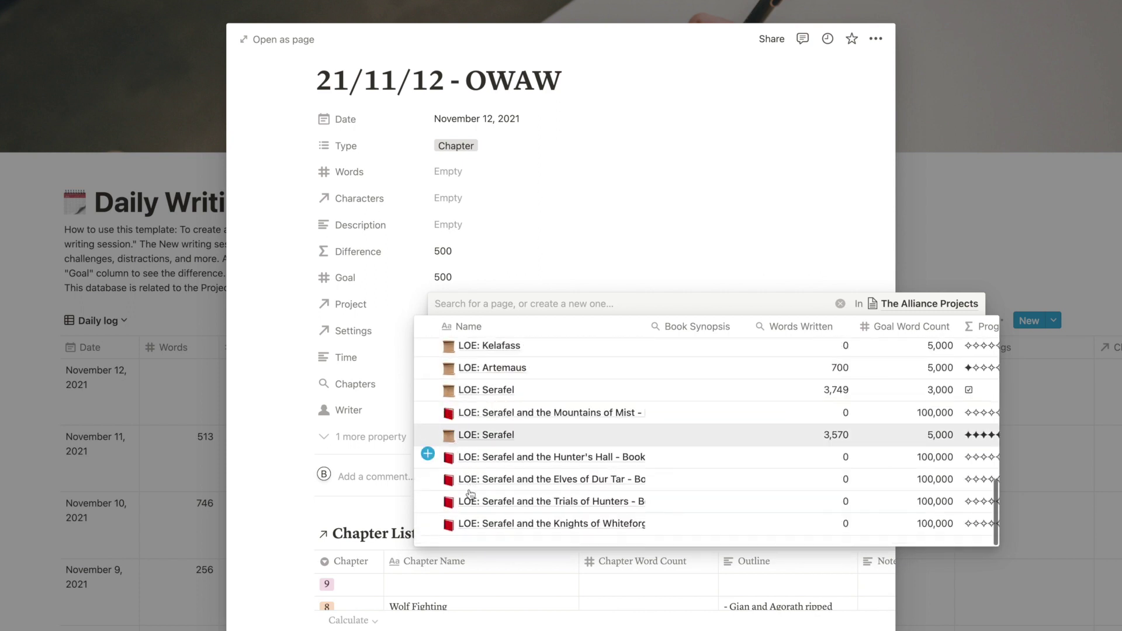
scroll(444, 508, "up", 5)
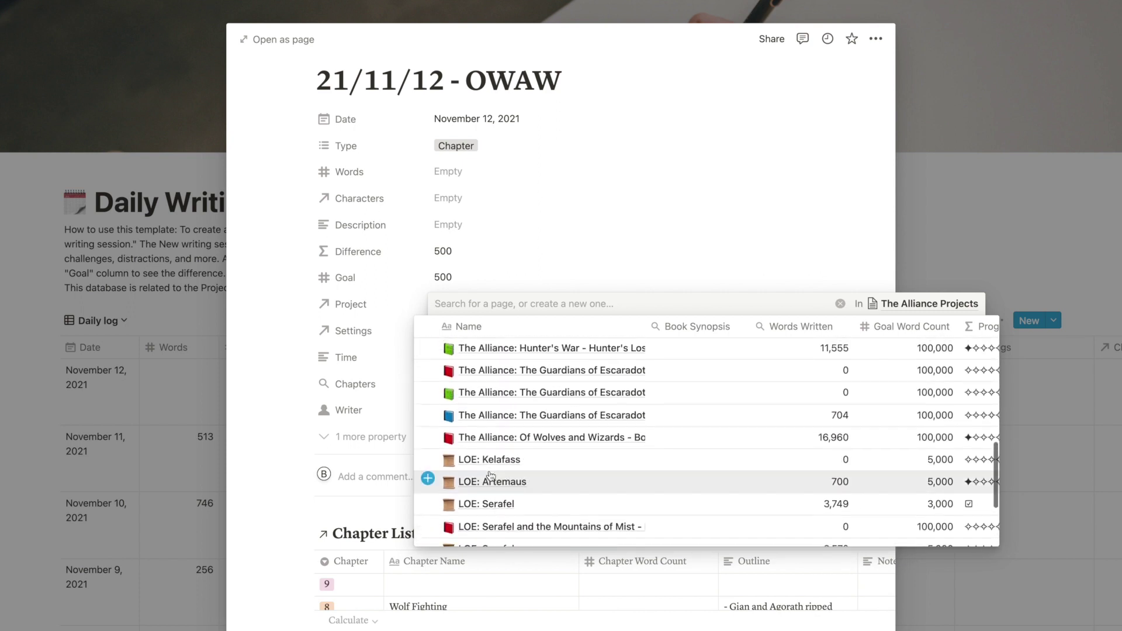
left_click(429, 442)
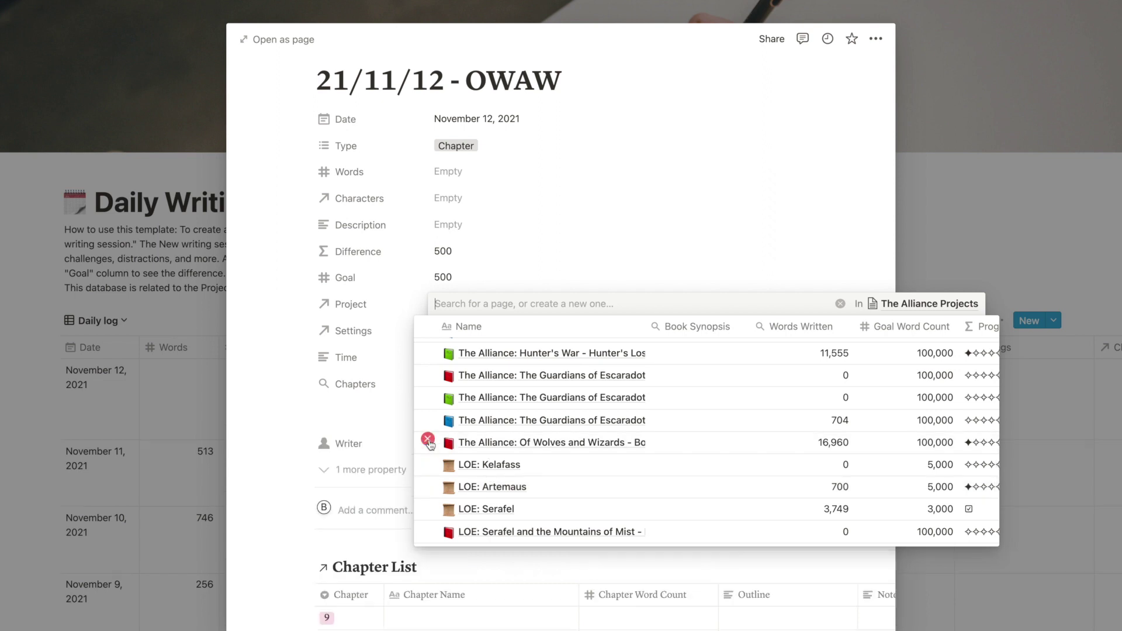
left_click(303, 348)
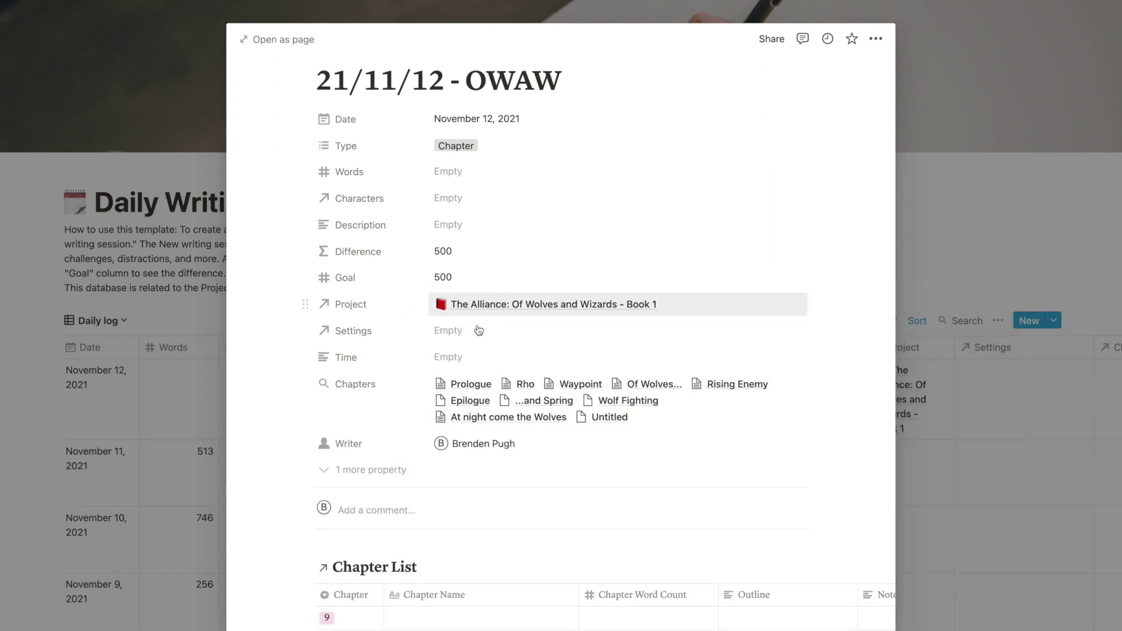
Step: Look over the entry's linked chapters and Chapter List, and open the entry as a full page
scroll(477, 339, "down", 5)
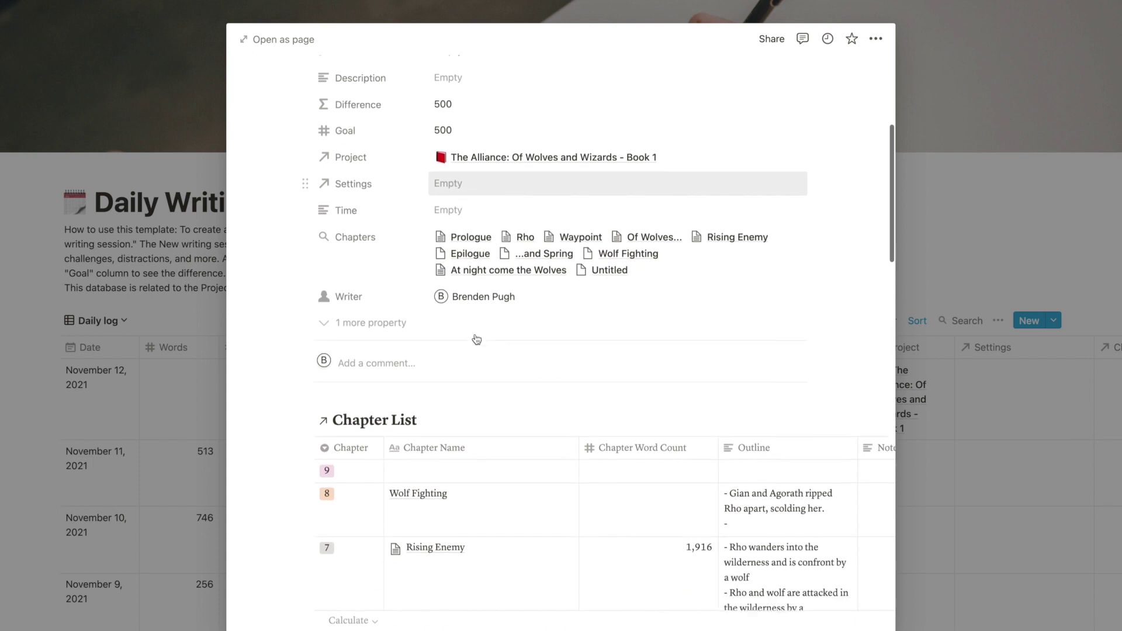
scroll(476, 339, "down", 4)
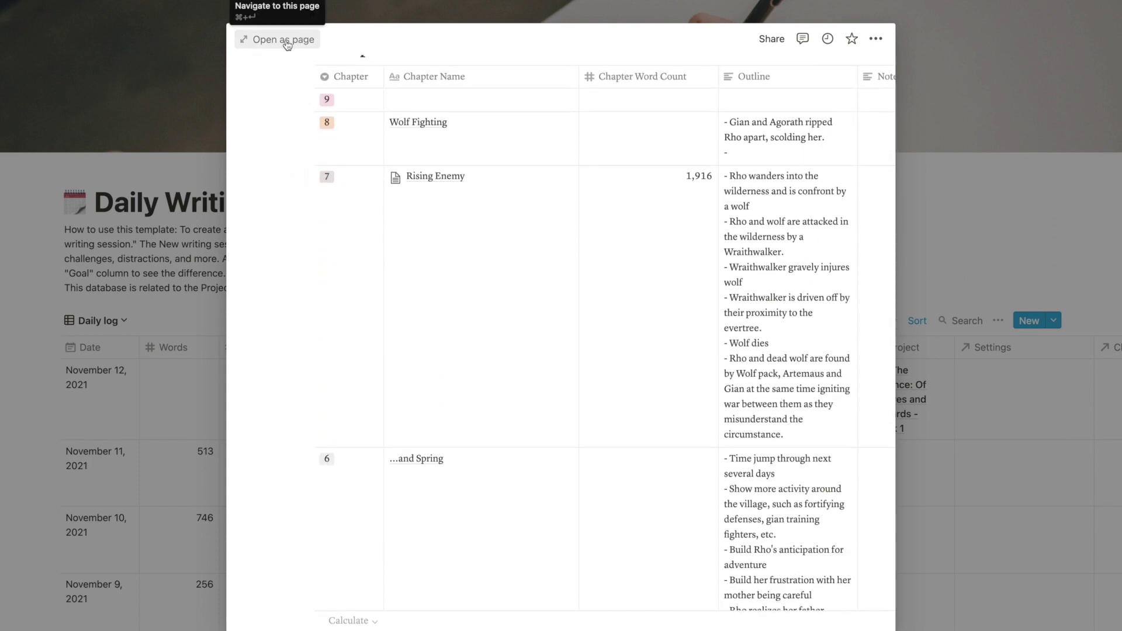
scroll(453, 334, "down", 2)
scroll(453, 335, "down", 3)
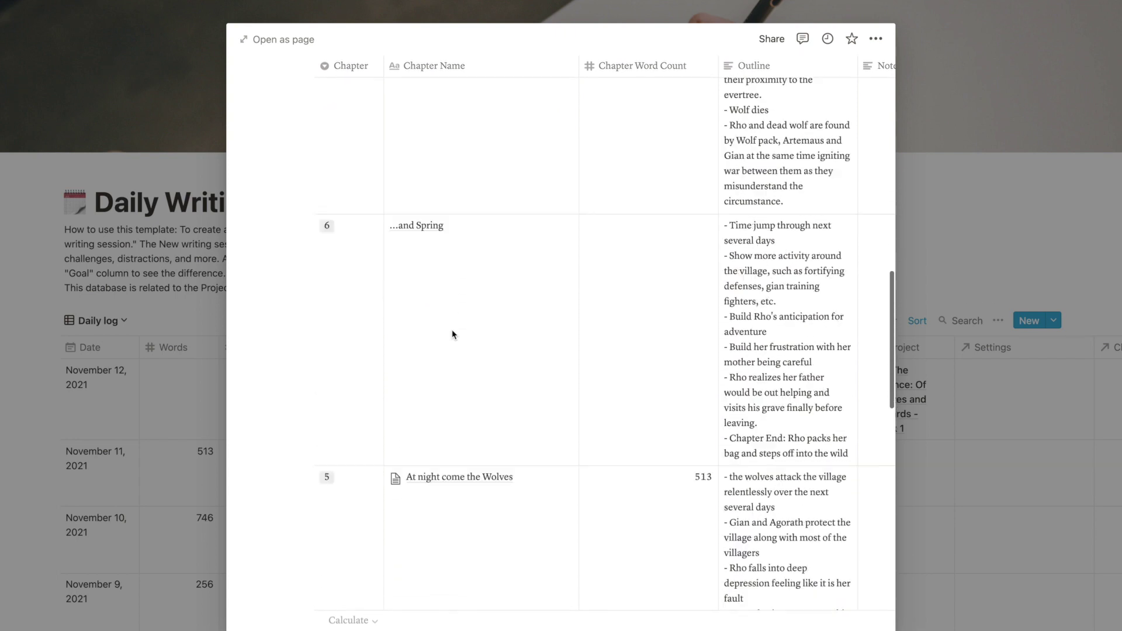
scroll(453, 335, "up", 9)
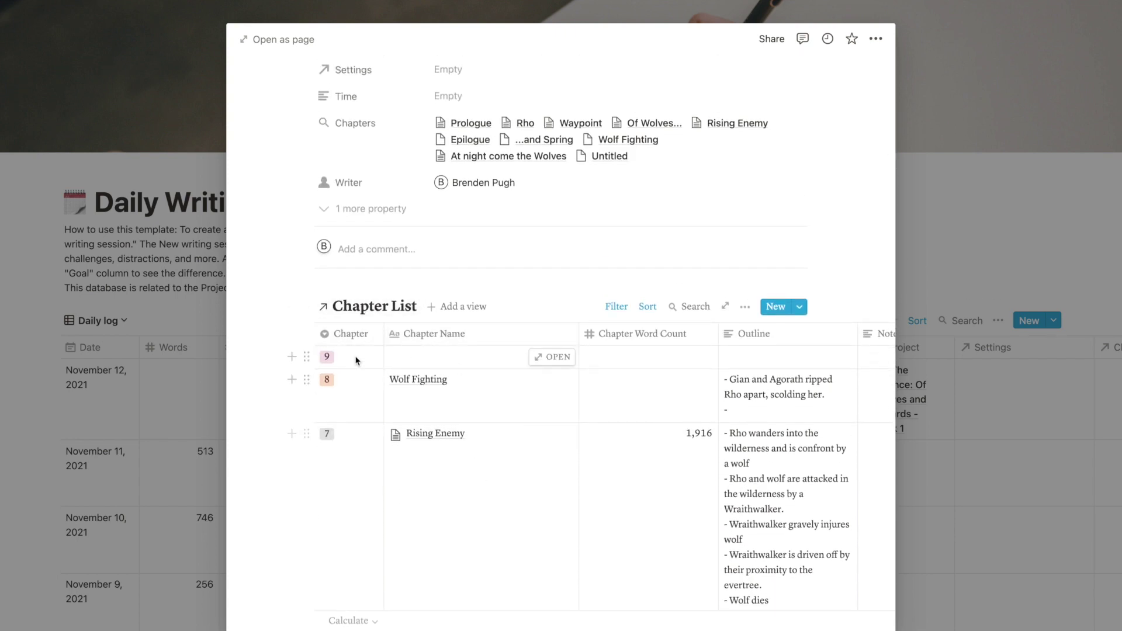
left_click(268, 39)
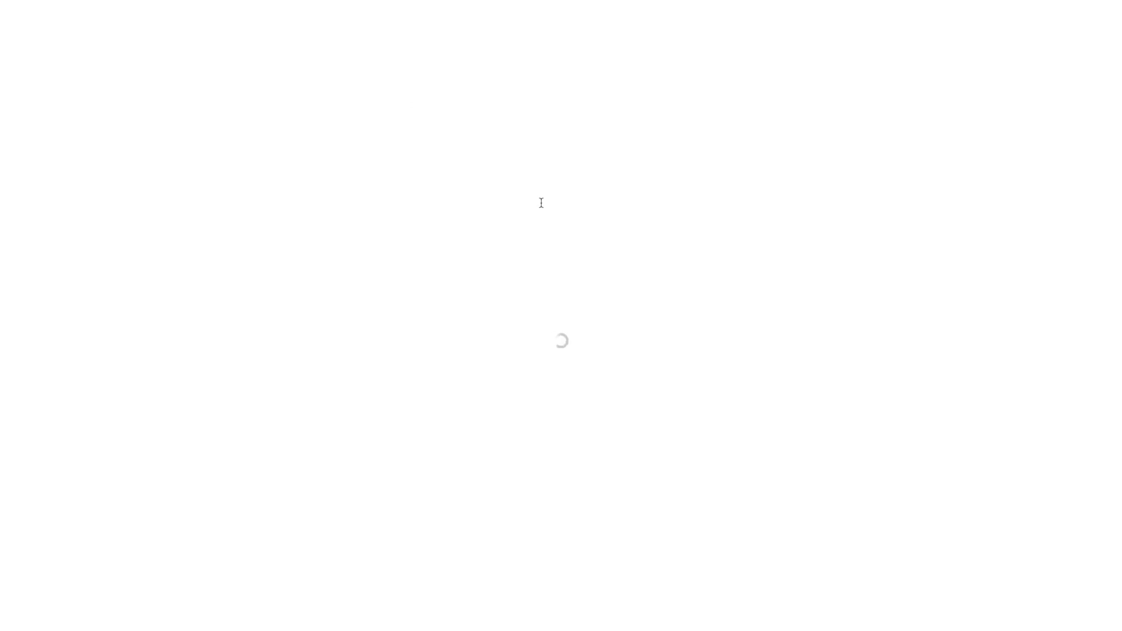
Step: Examine the word counts, outlines, notes and draft versions in the Chapter List from chapter 9 down to the Prologue and Epilogue
scroll(484, 326, "down", 3)
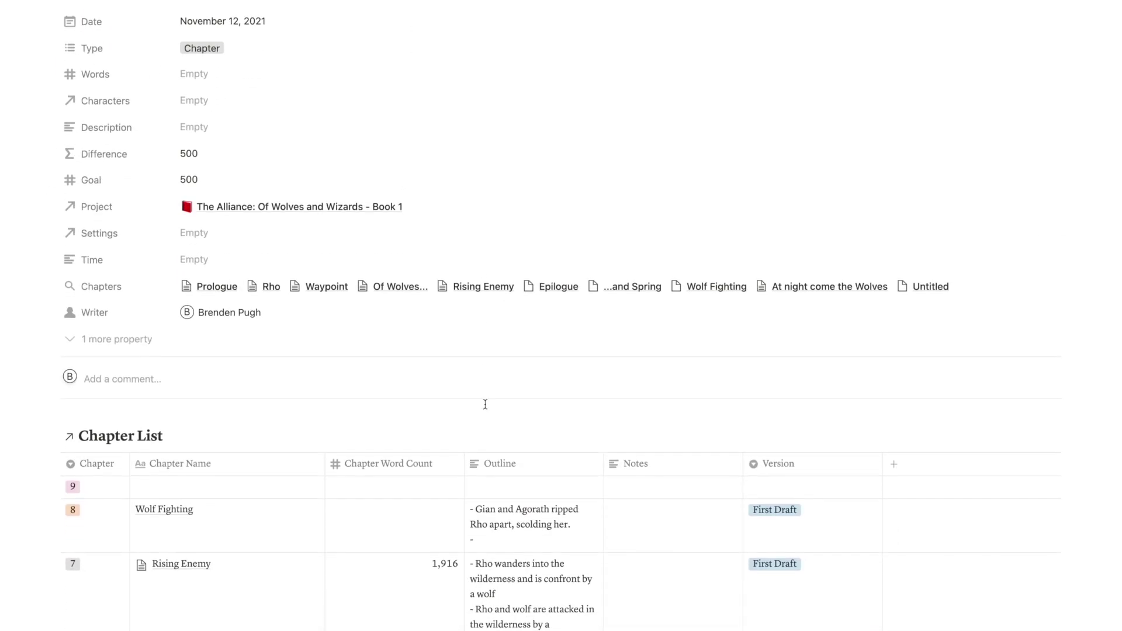
scroll(345, 453, "down", 12)
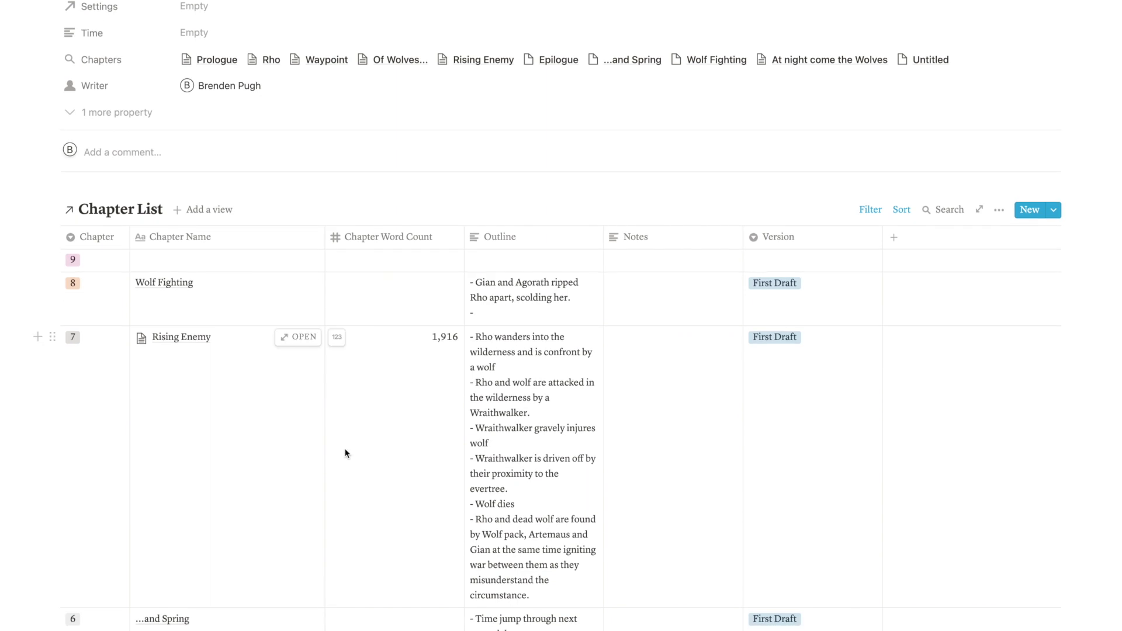
scroll(345, 454, "down", 8)
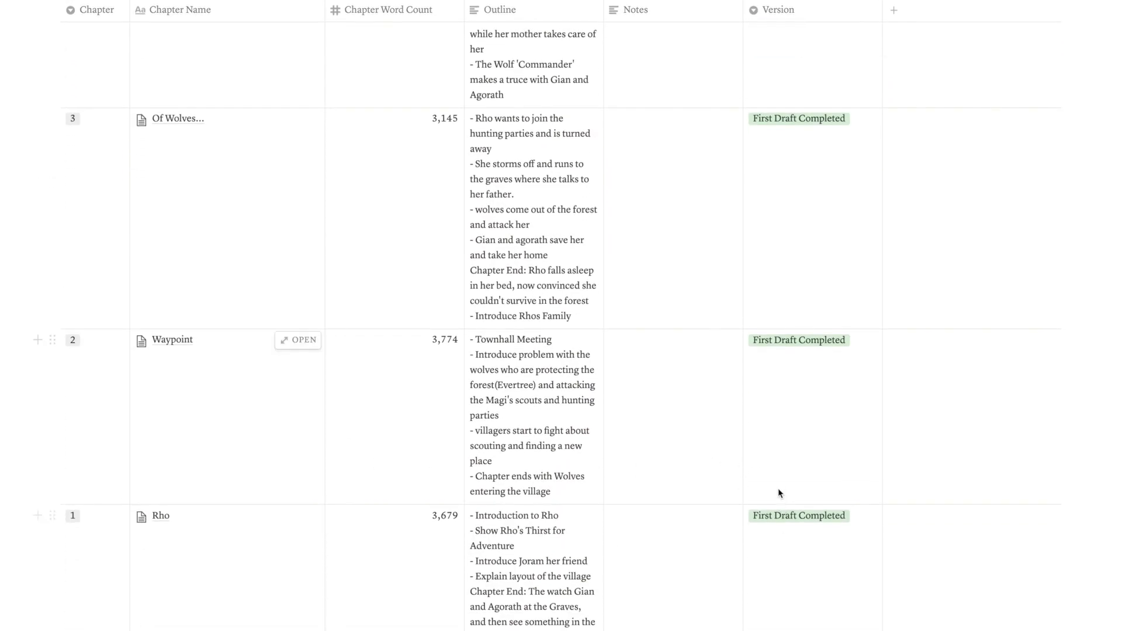
scroll(624, 460, "down", 3)
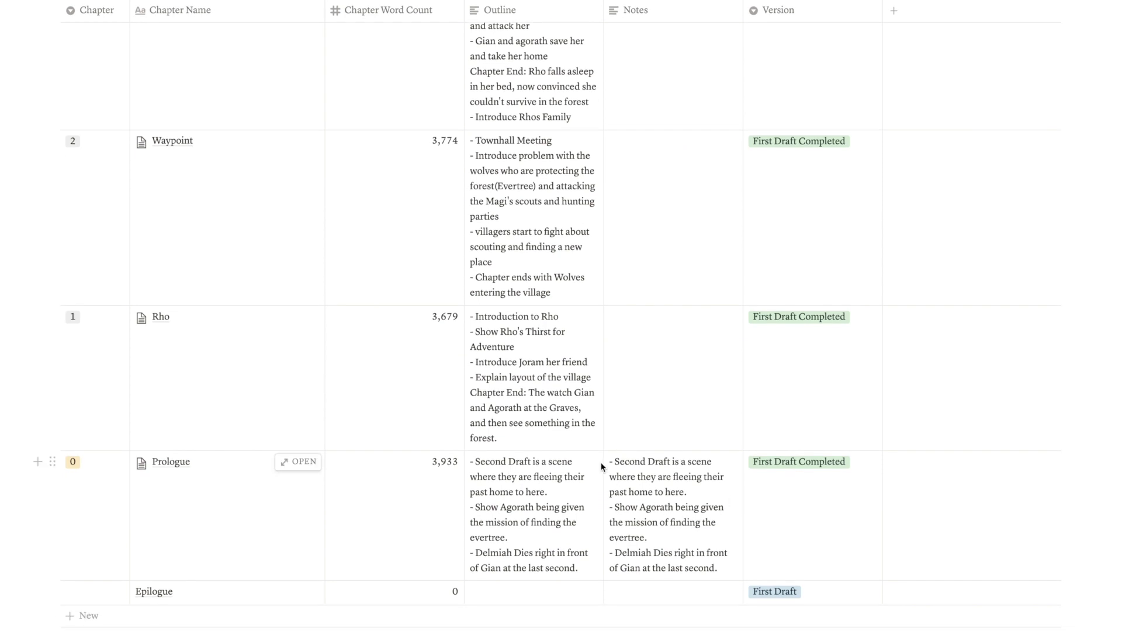
scroll(602, 467, "up", 2)
scroll(602, 467, "up", 7)
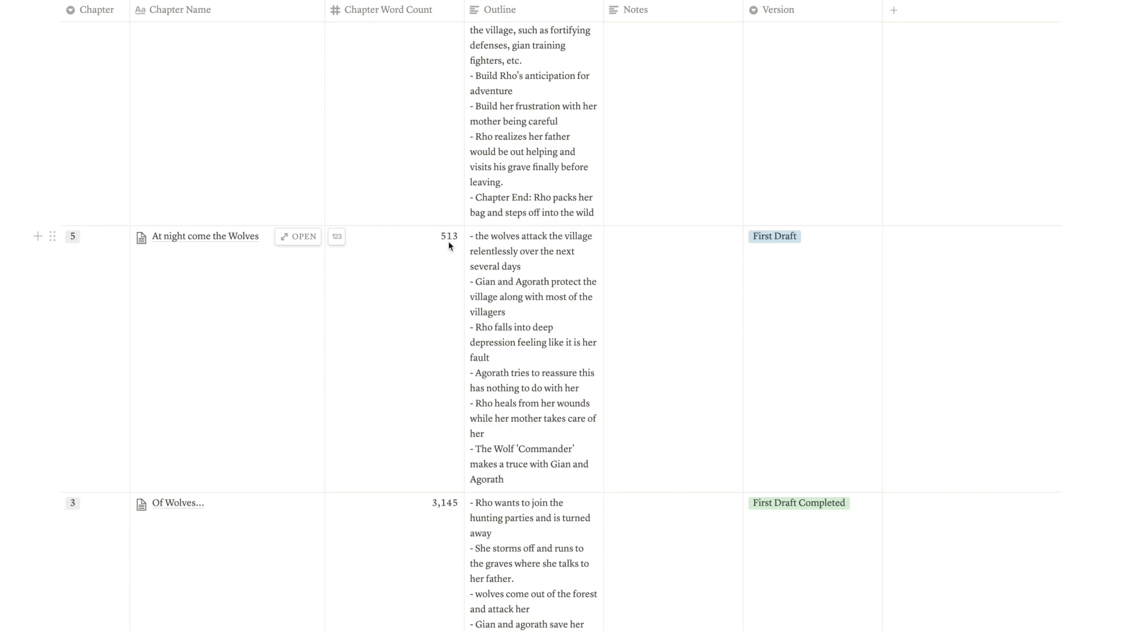
scroll(589, 485, "down", 3)
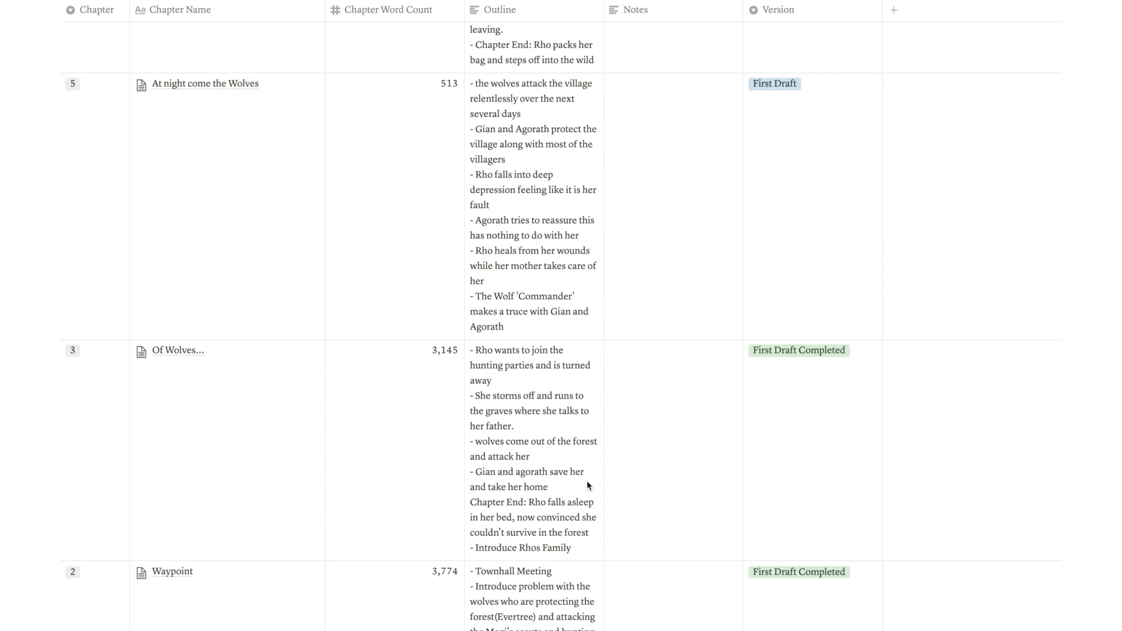
scroll(588, 486, "down", 5)
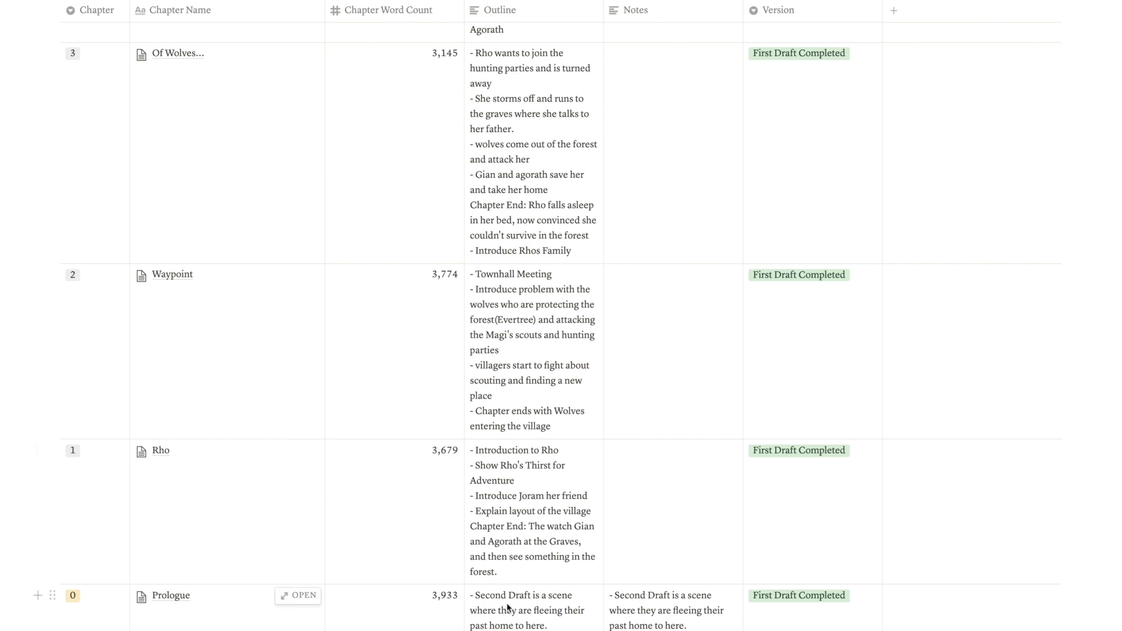
scroll(508, 605, "down", 2)
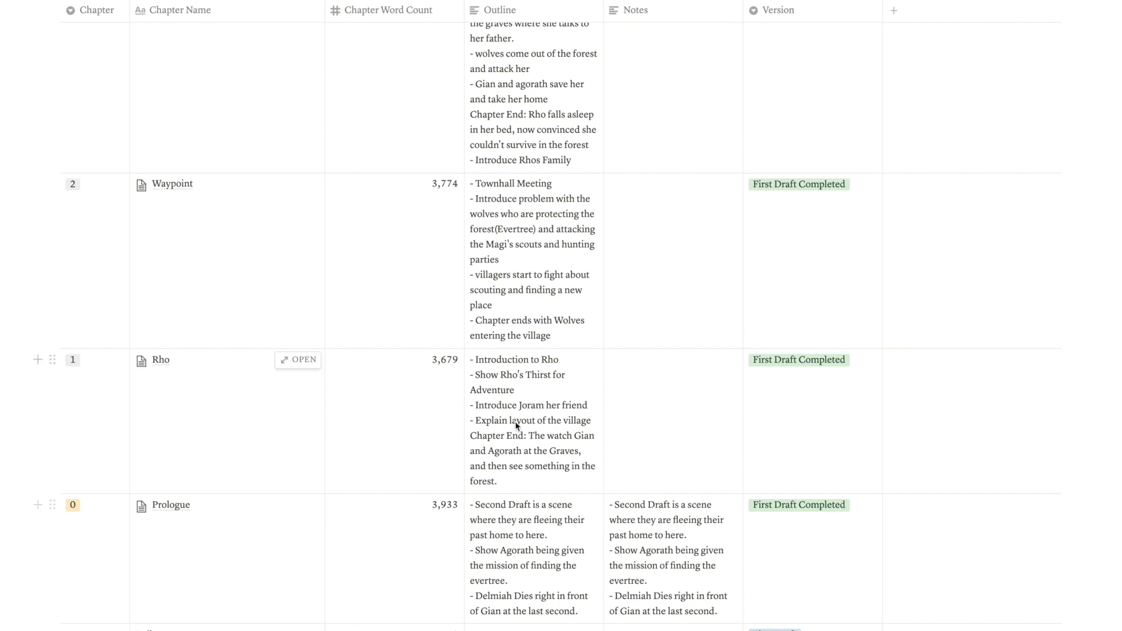
Step: Find chapter 5, "At night come the Wolves", in the Chapter List and open its entry
scroll(543, 478, "up", 1)
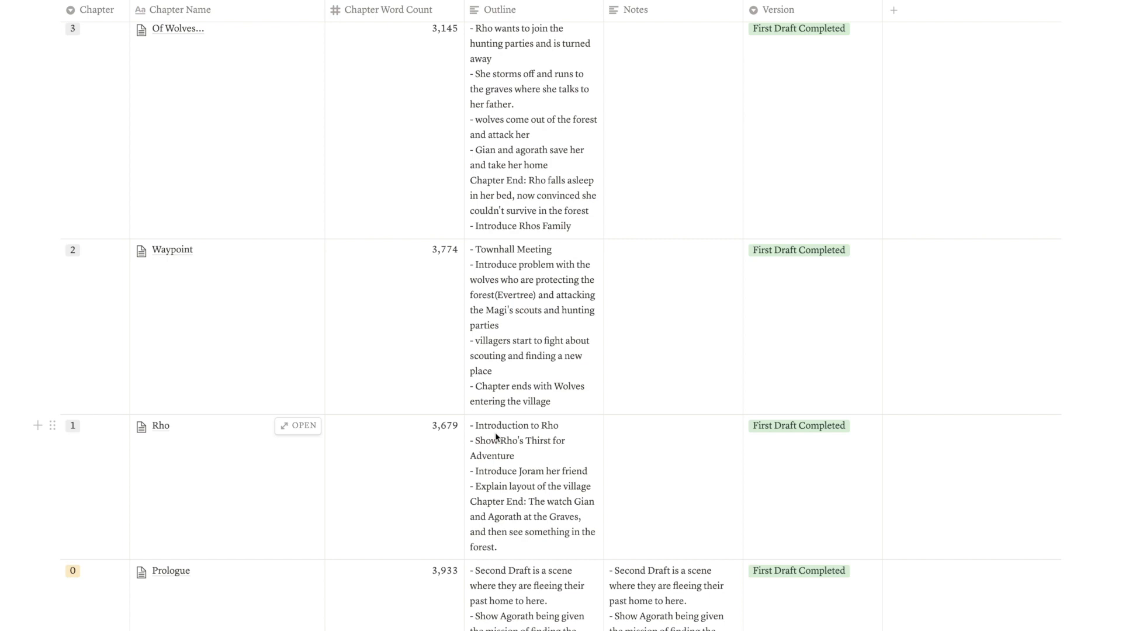
scroll(496, 437, "up", 4)
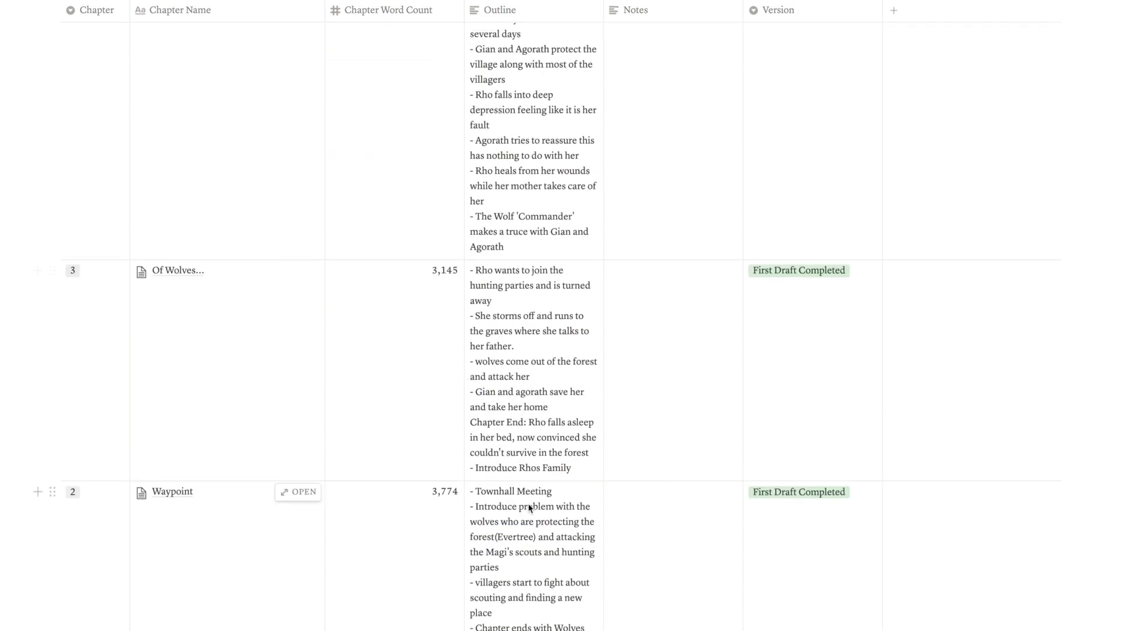
scroll(531, 444, "up", 4)
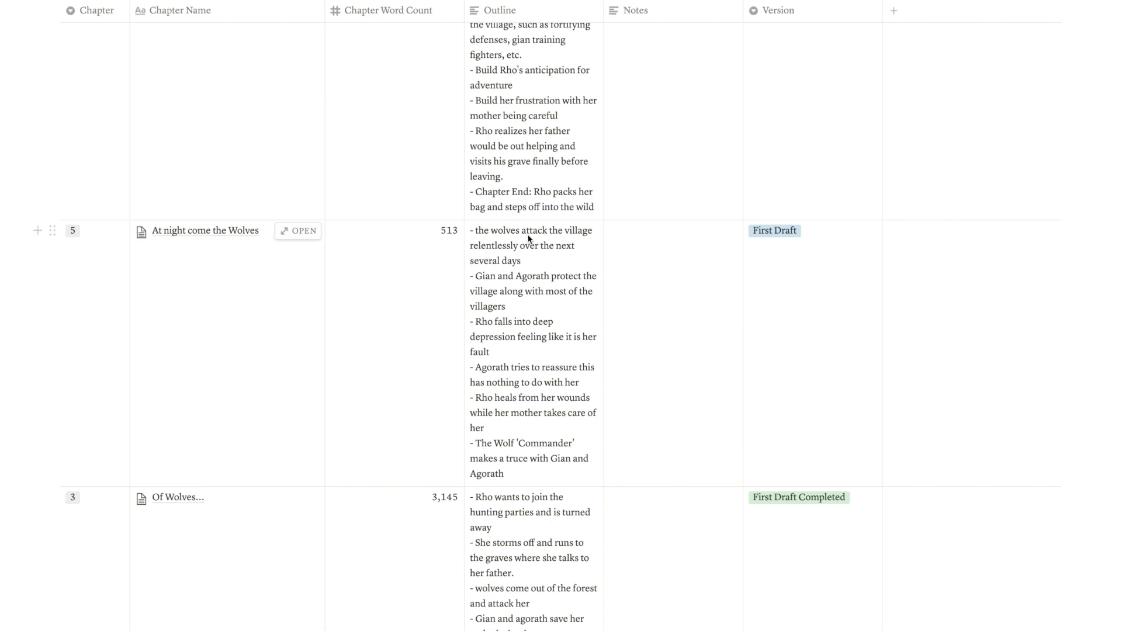
scroll(520, 269, "down", 1)
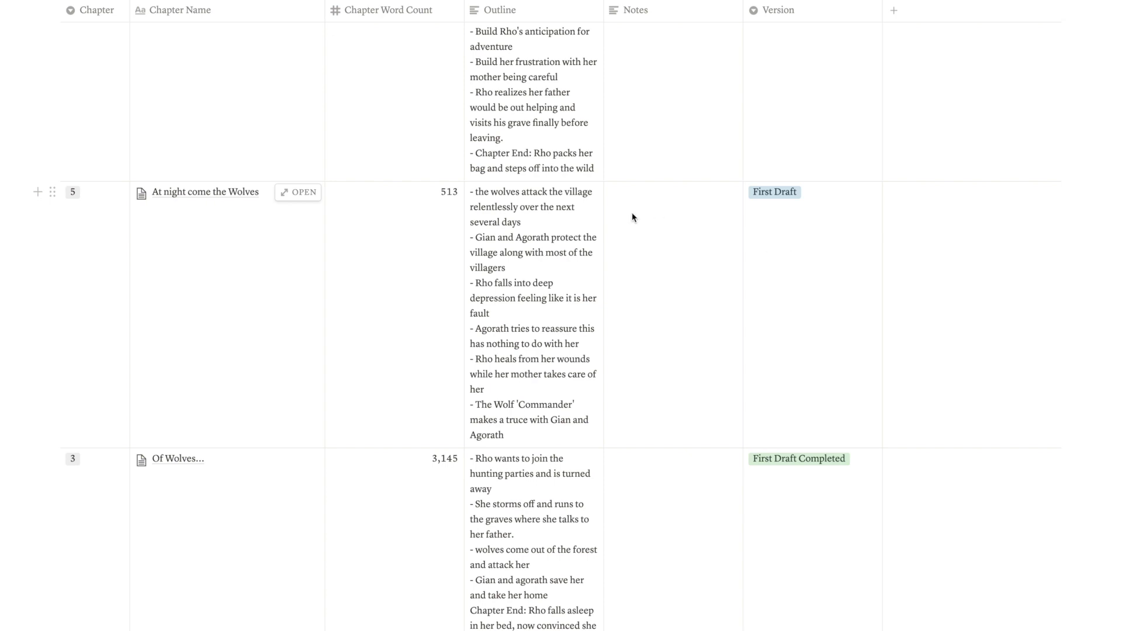
scroll(535, 296, "up", 3)
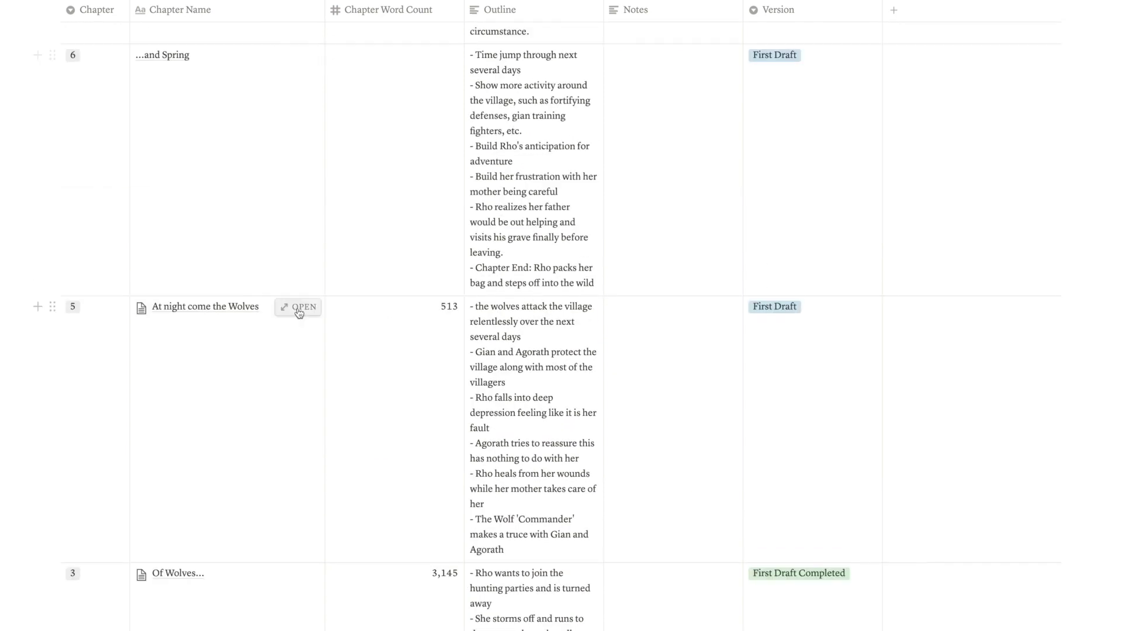
left_click(296, 308)
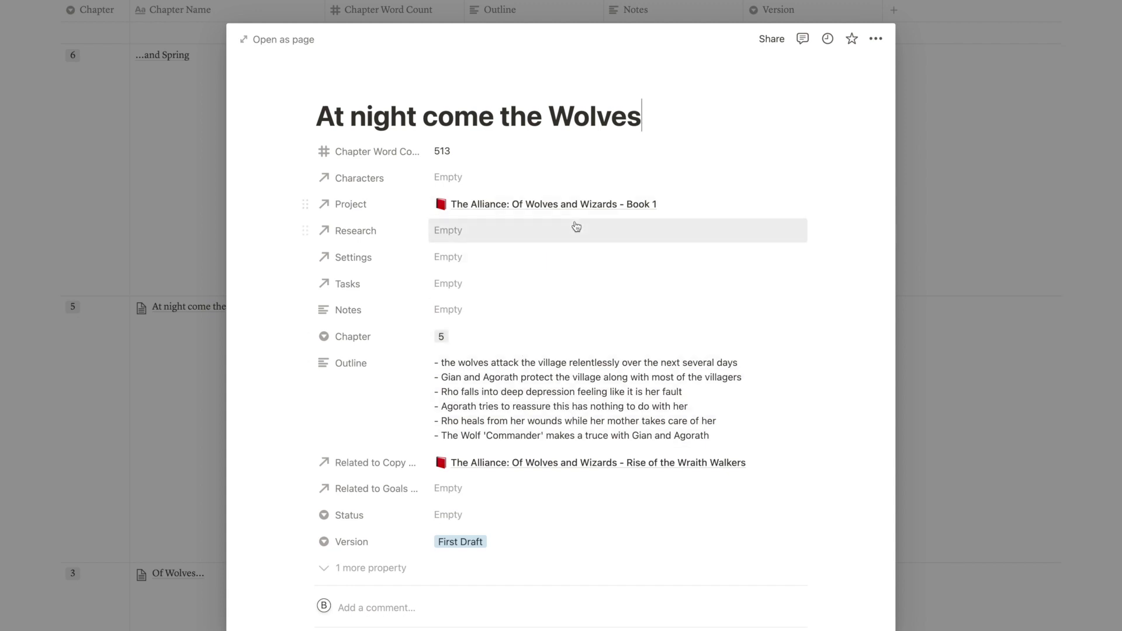
Step: Delete the gibberish following "He hadn't had time to do much more than that." at the end of the chapter's draft
scroll(574, 228, "down", 1)
scroll(582, 366, "up", 1)
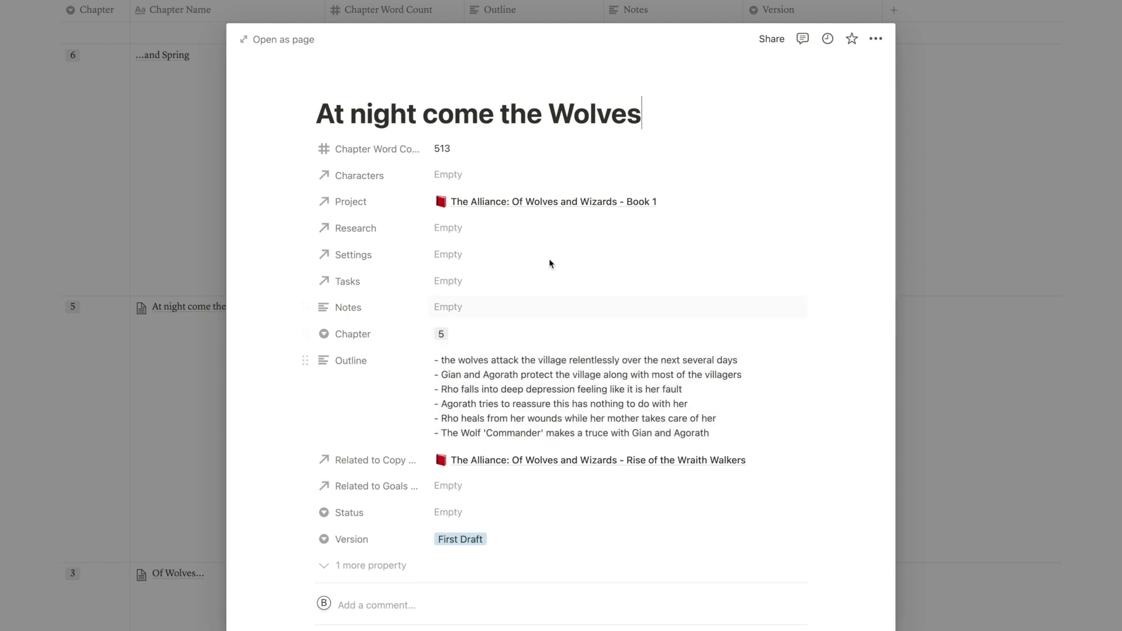
scroll(492, 323, "down", 2)
scroll(493, 323, "down", 5)
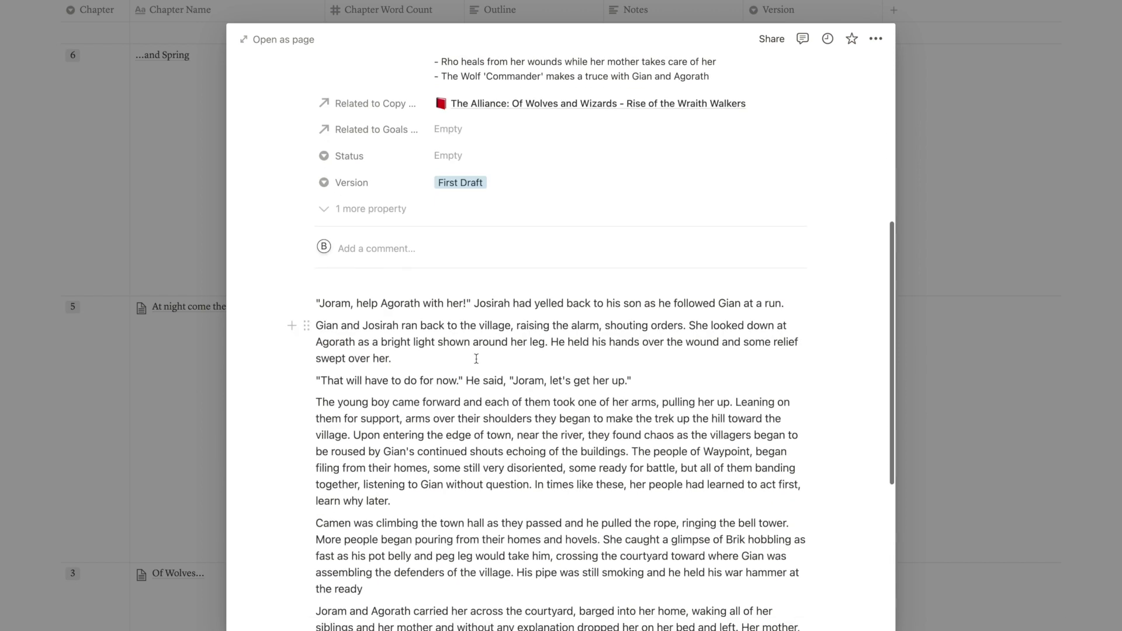
scroll(464, 347, "down", 6)
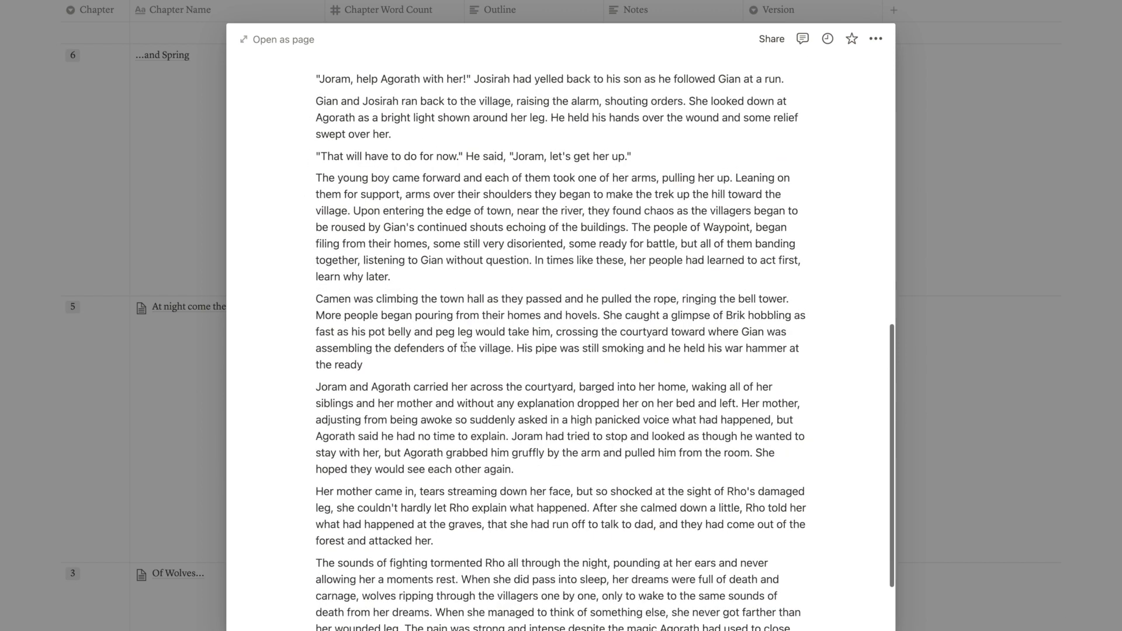
left_click(417, 585)
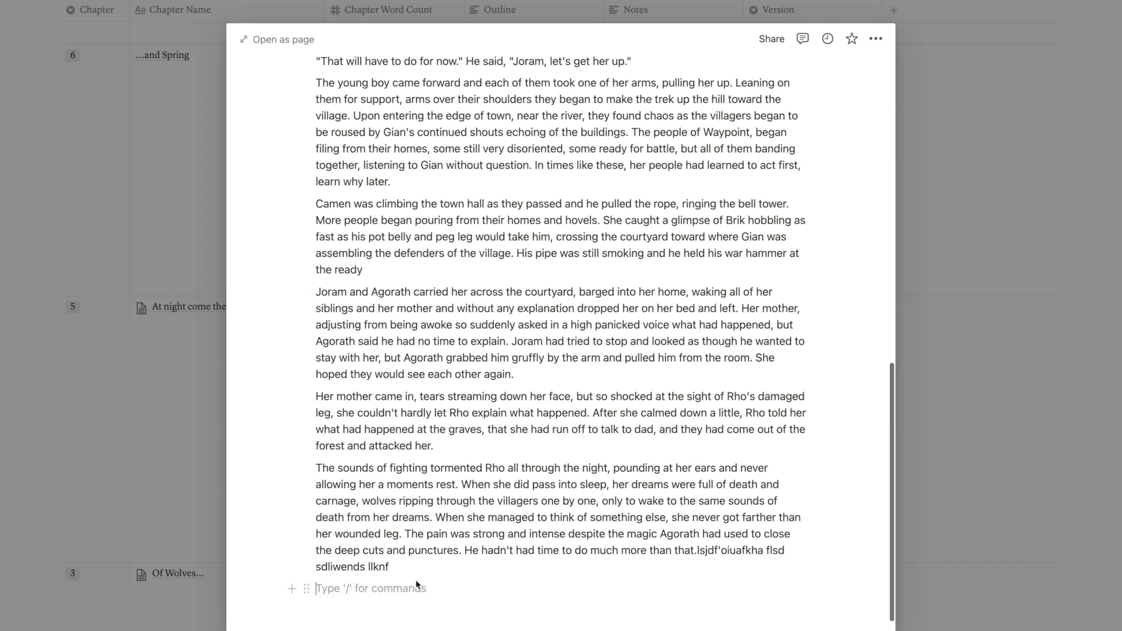
left_click(399, 573)
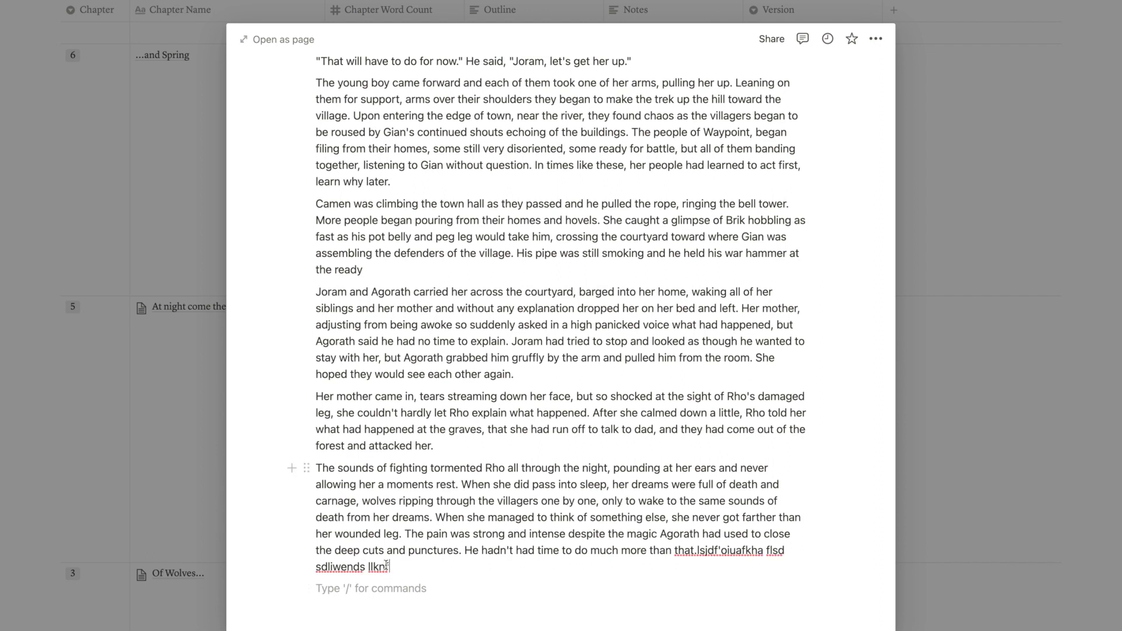
left_click_drag(548, 571, 696, 544)
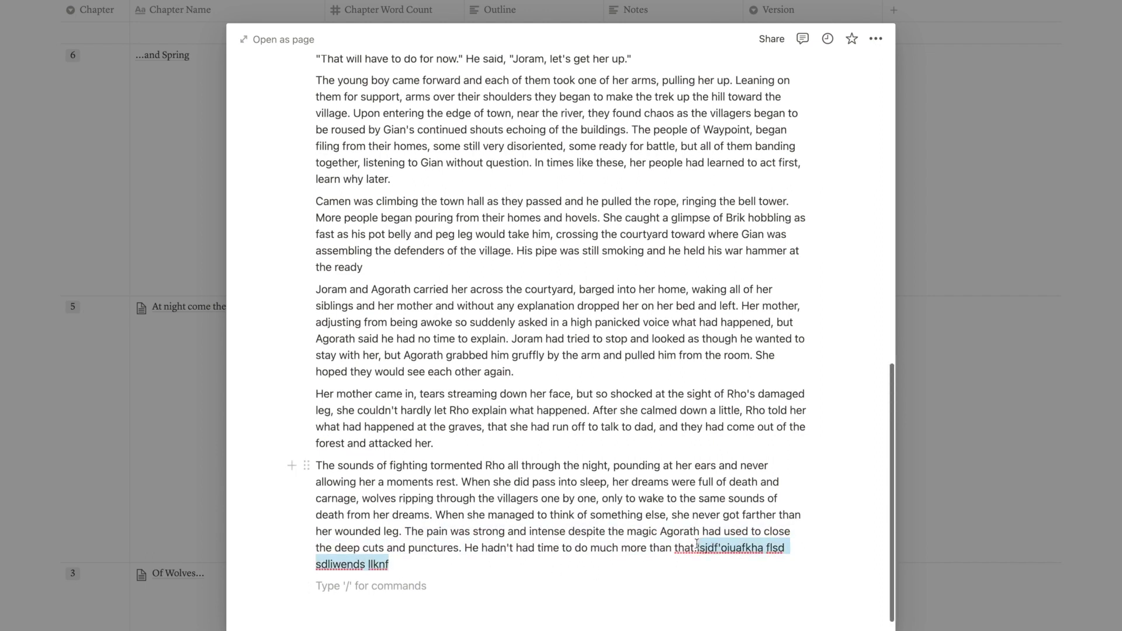
key("BackSpace")
key("Return")
type("he")
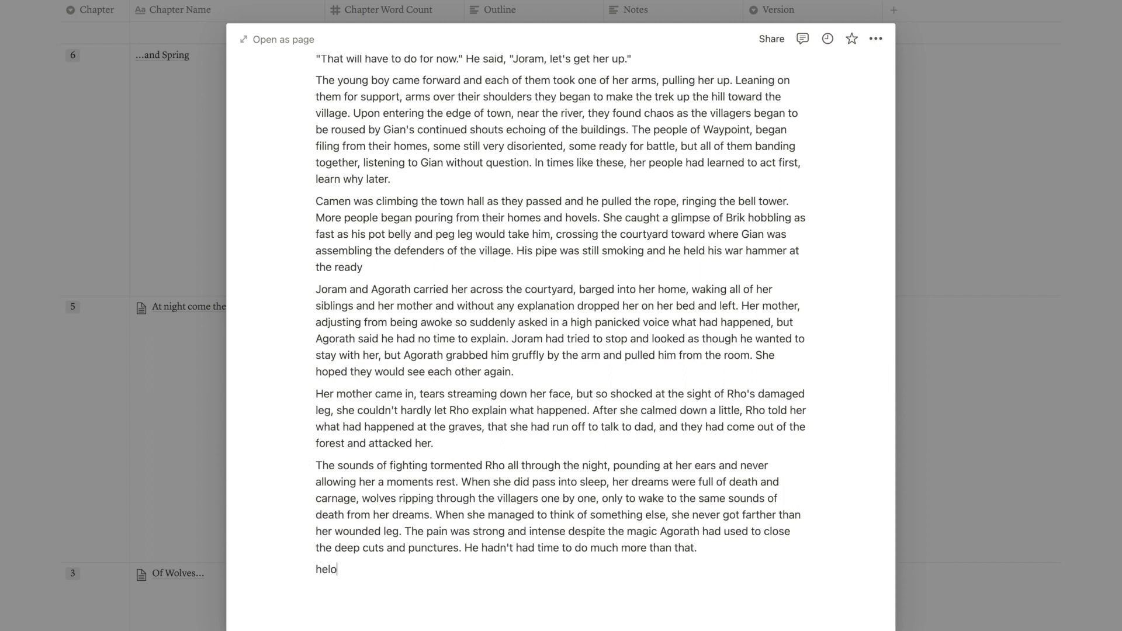
type("llo my name is")
scroll(614, 495, "down", 1)
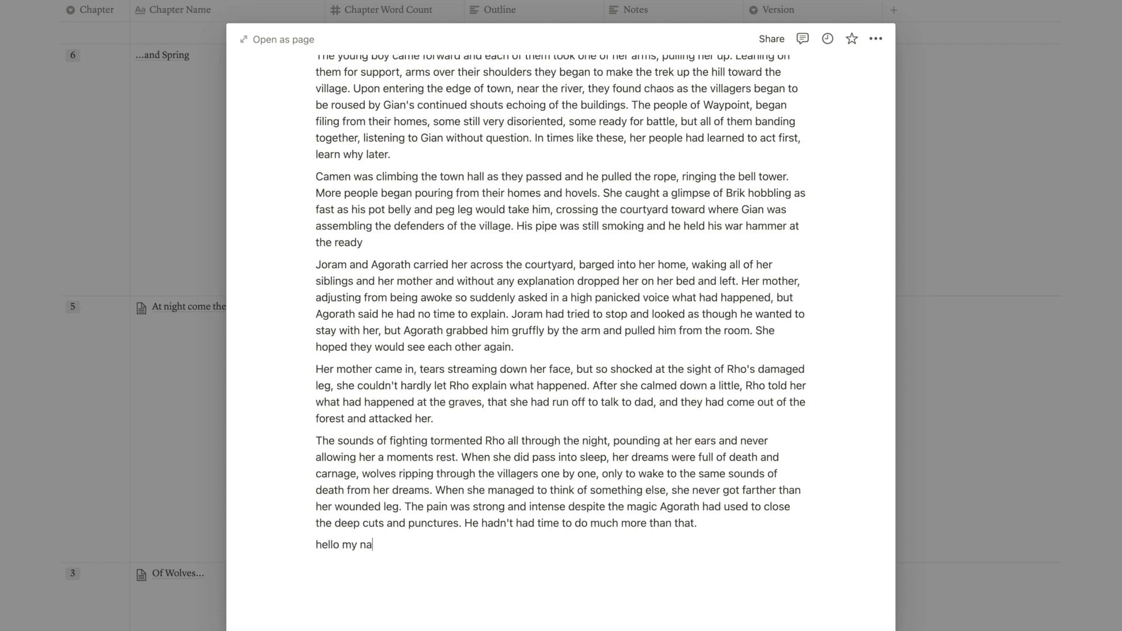
key("BackSpace")
key("BackSpace")
key("BackSpace")
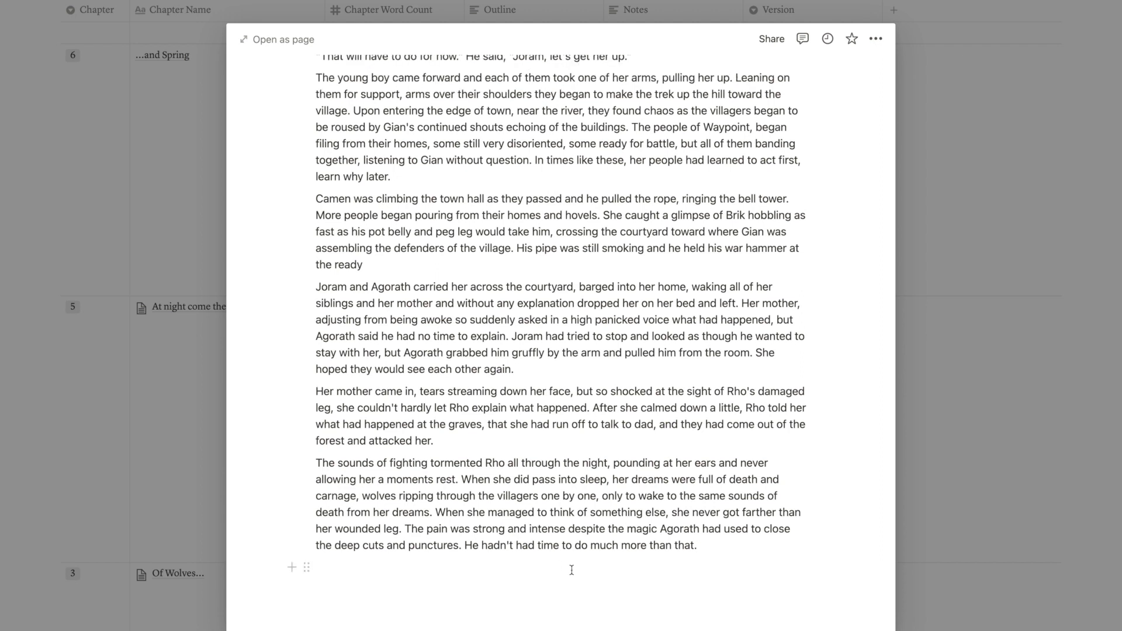
Step: Compare the chapter page's automatic word count with its Chapter Word Count property, and close the chapter
scroll(582, 596, "up", 3)
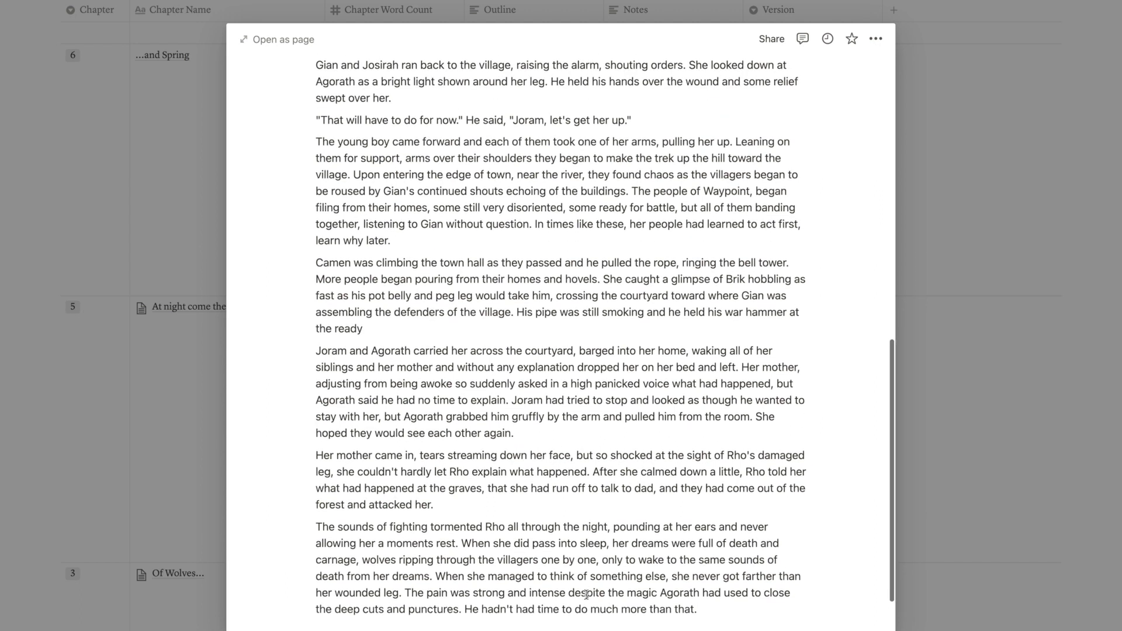
scroll(586, 594, "down", 3)
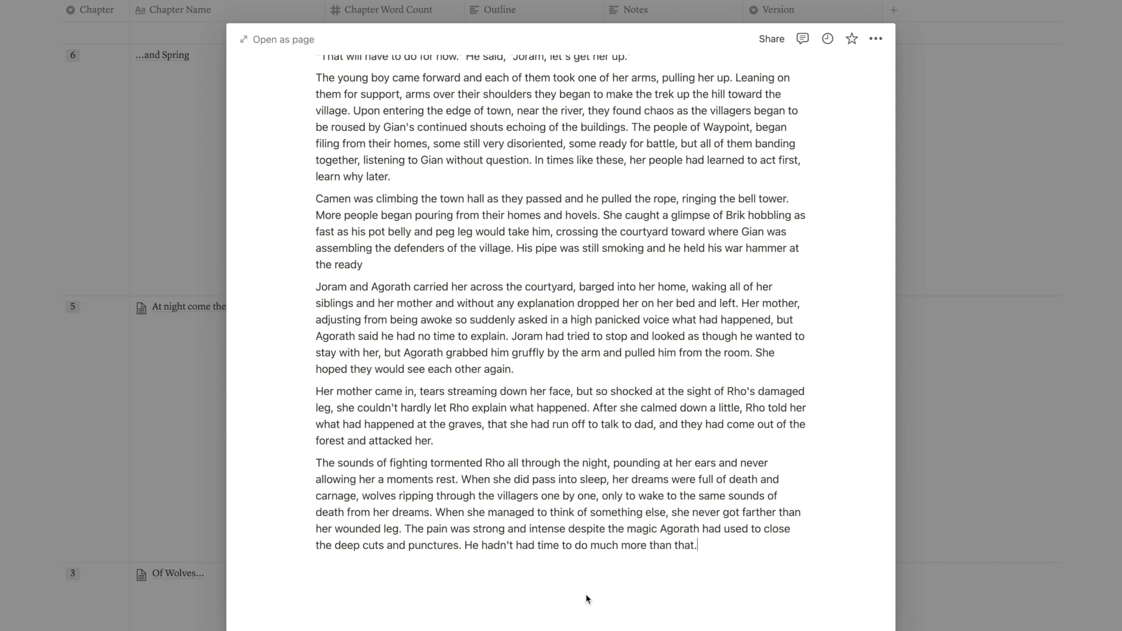
scroll(586, 593, "up", 15)
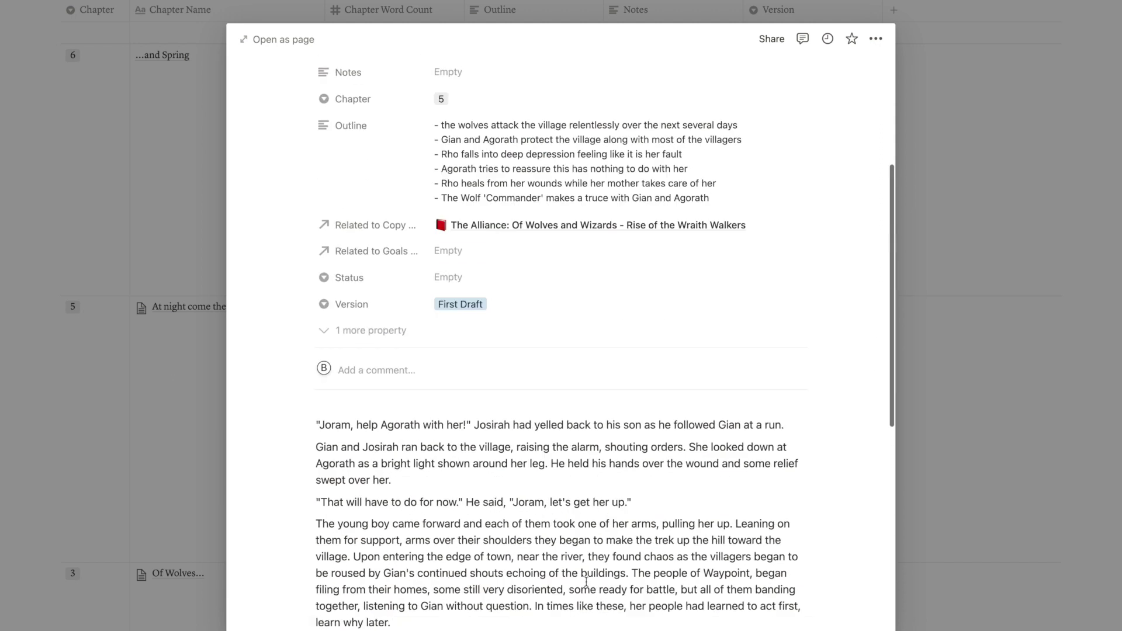
scroll(586, 479, "up", 2)
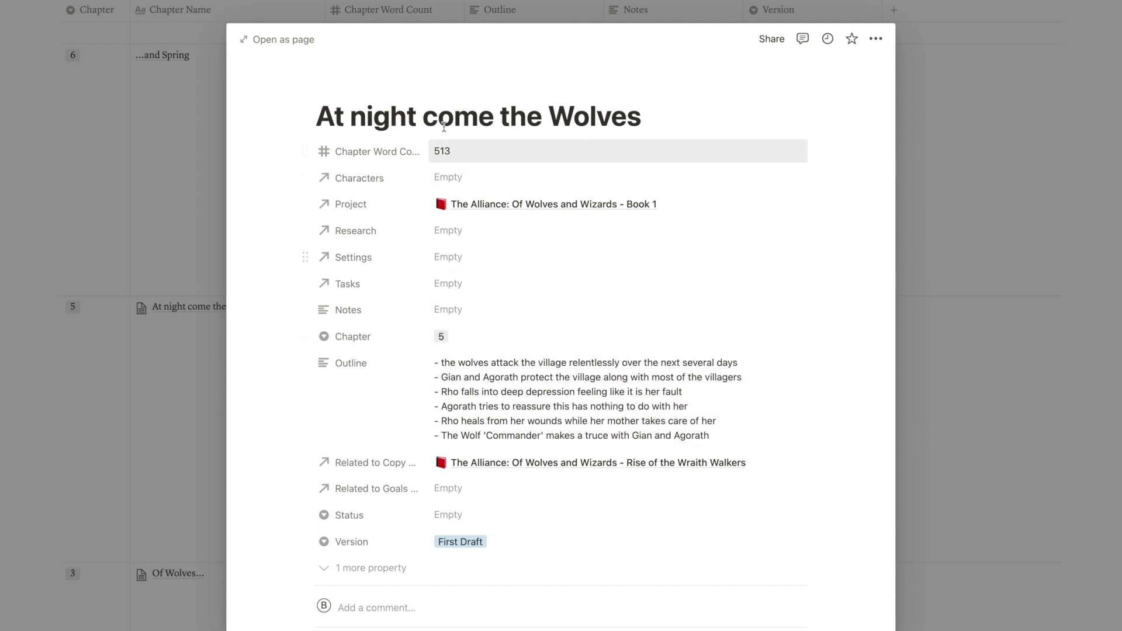
left_click(877, 41)
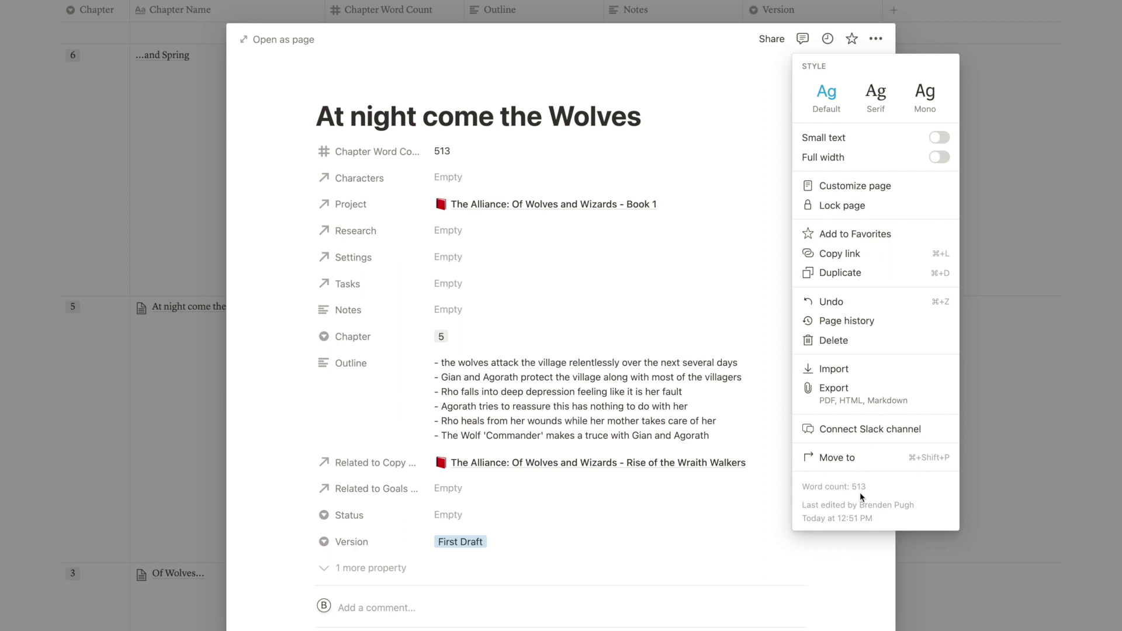
left_click(456, 151)
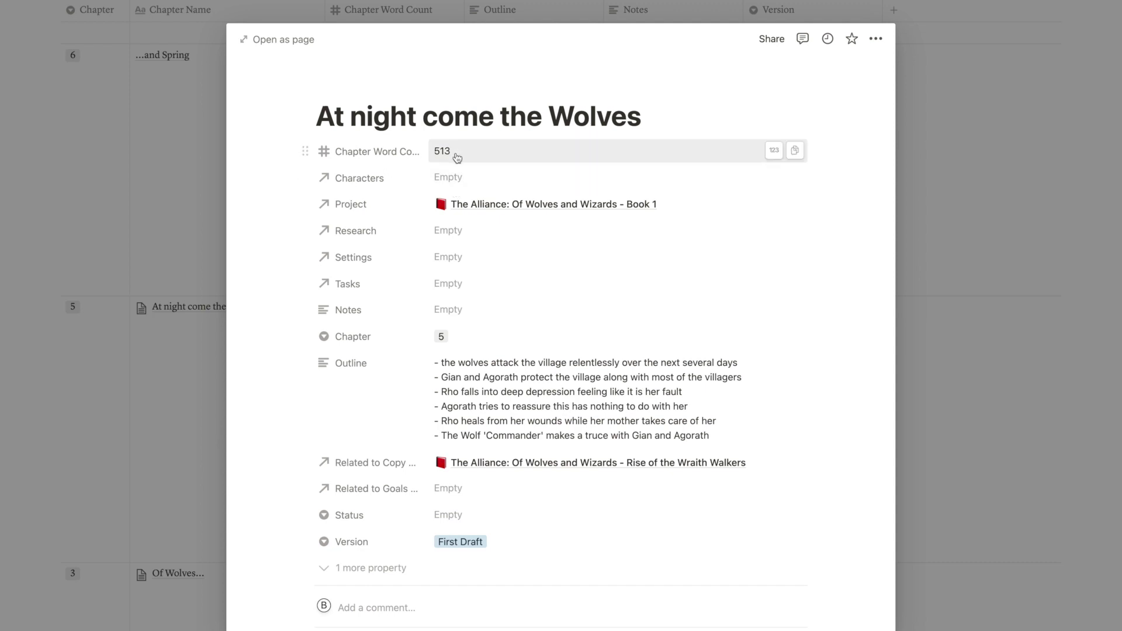
left_click(217, 190)
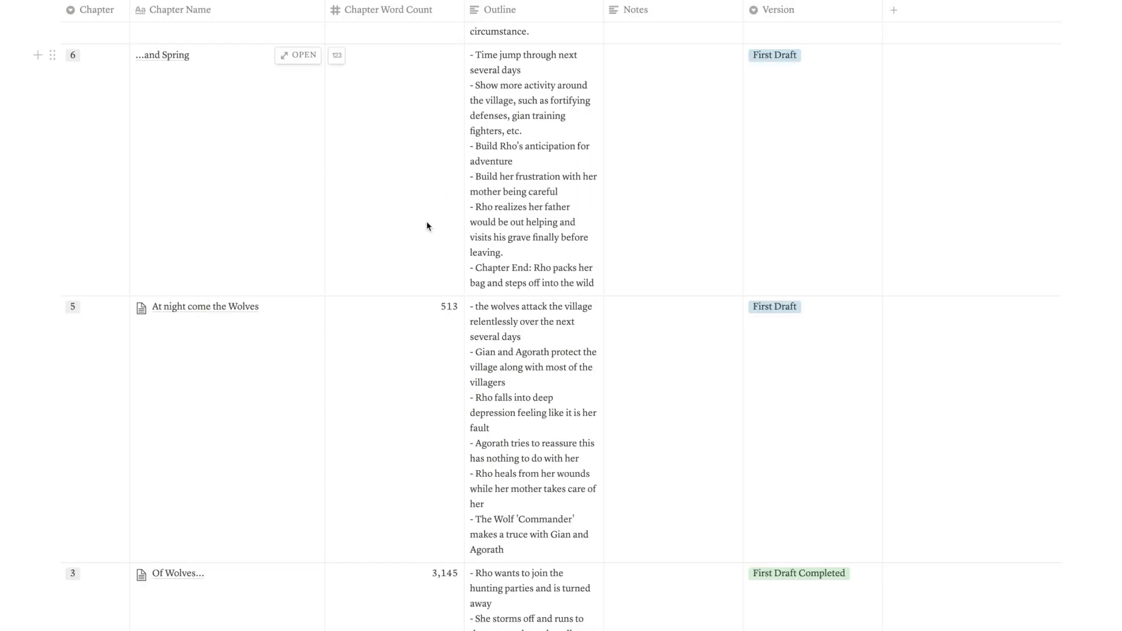
Step: Set the Words property of the "21/11/12 - OWAW" session to 200
scroll(464, 346, "down", 2)
scroll(465, 347, "up", 15)
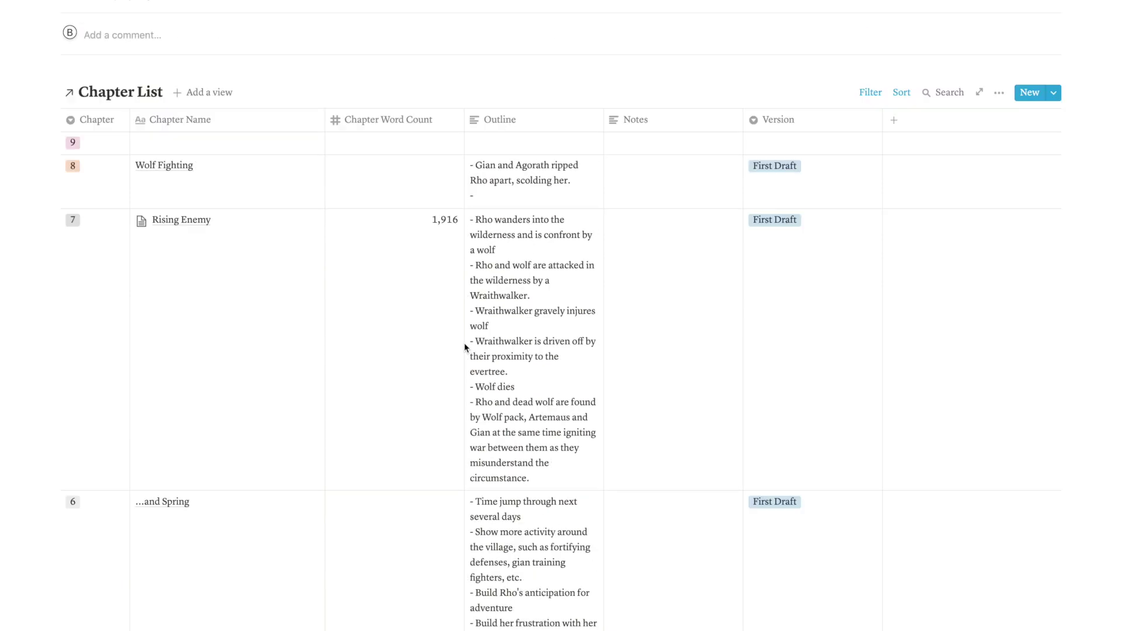
left_click(200, 255)
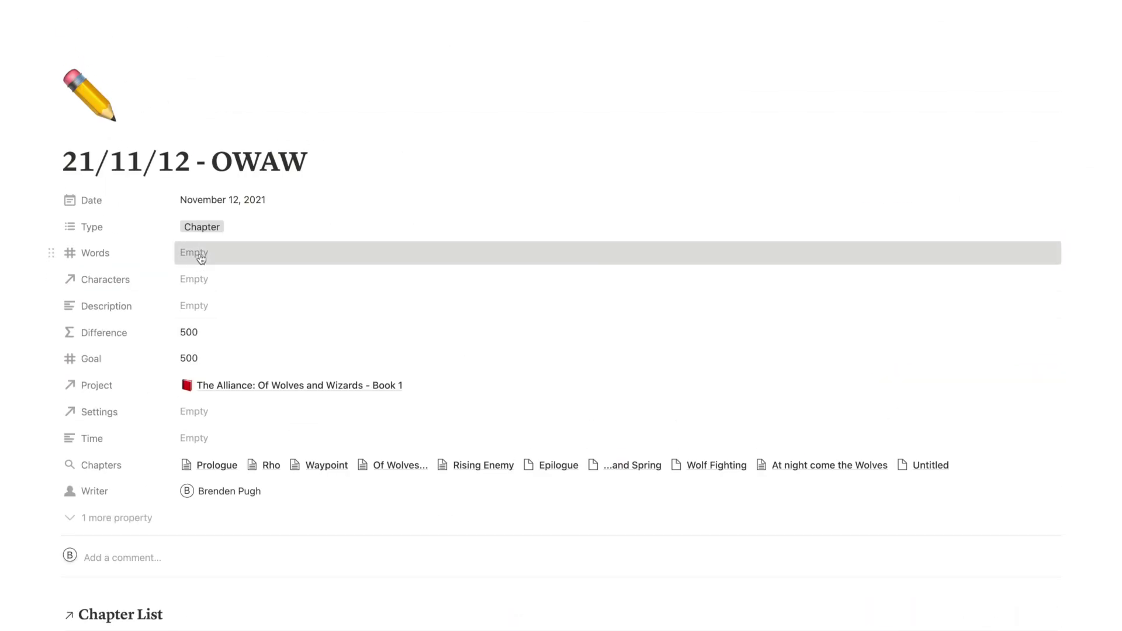
type("200")
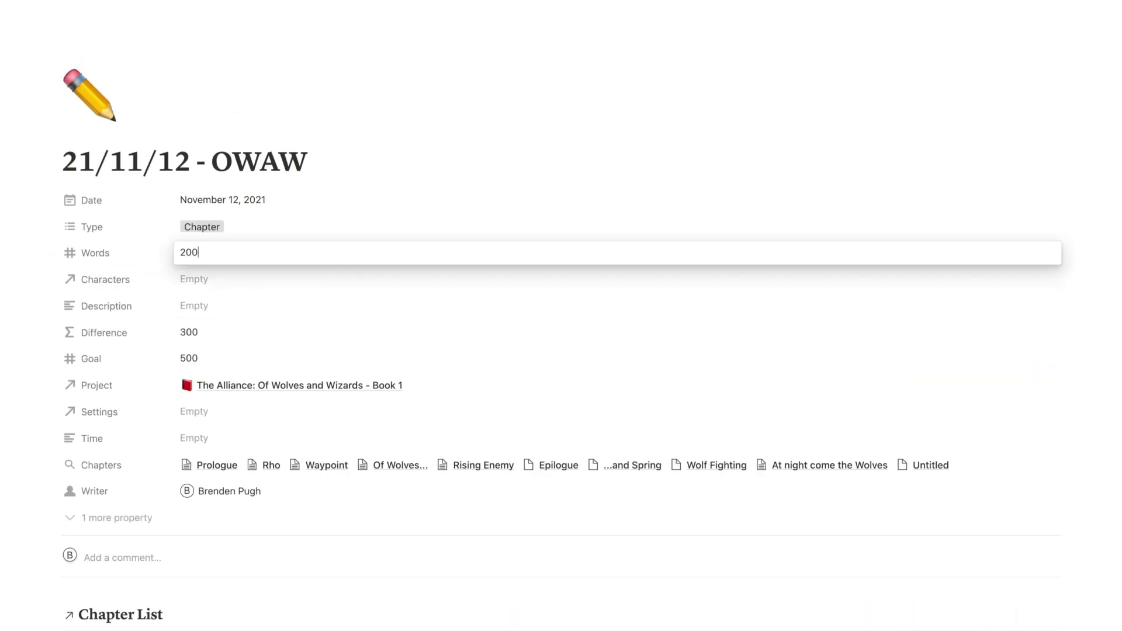
key("Return")
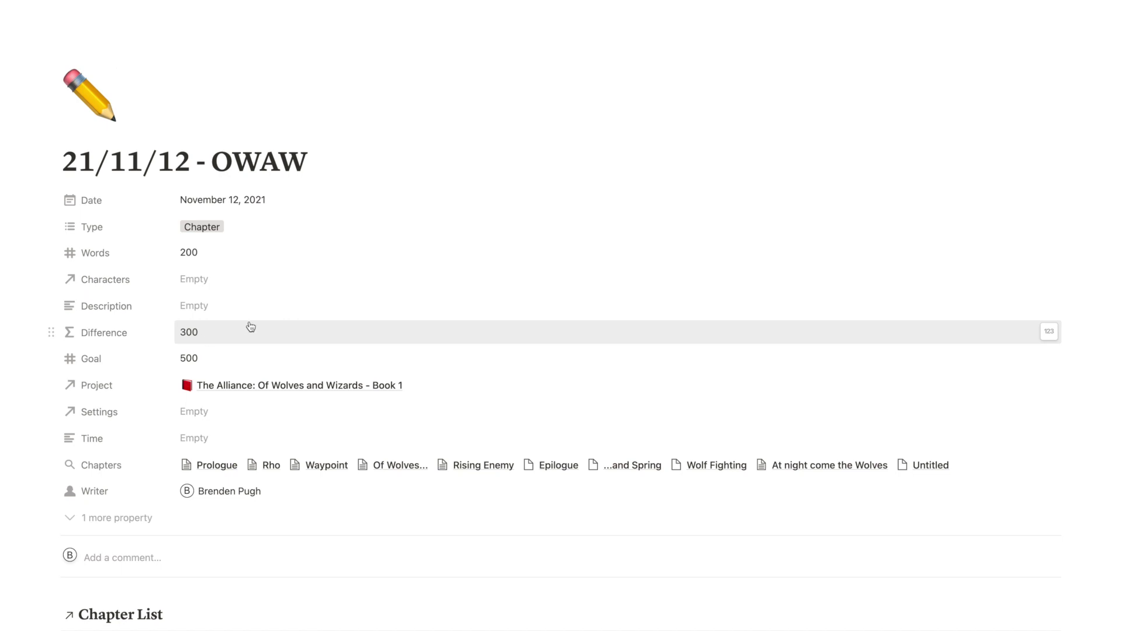
Step: Set the Chapter Word Count of chapter 5, "At night come the Wolves", to 10,000 and close the chapter
scroll(506, 310, "down", 3)
scroll(514, 304, "down", 3)
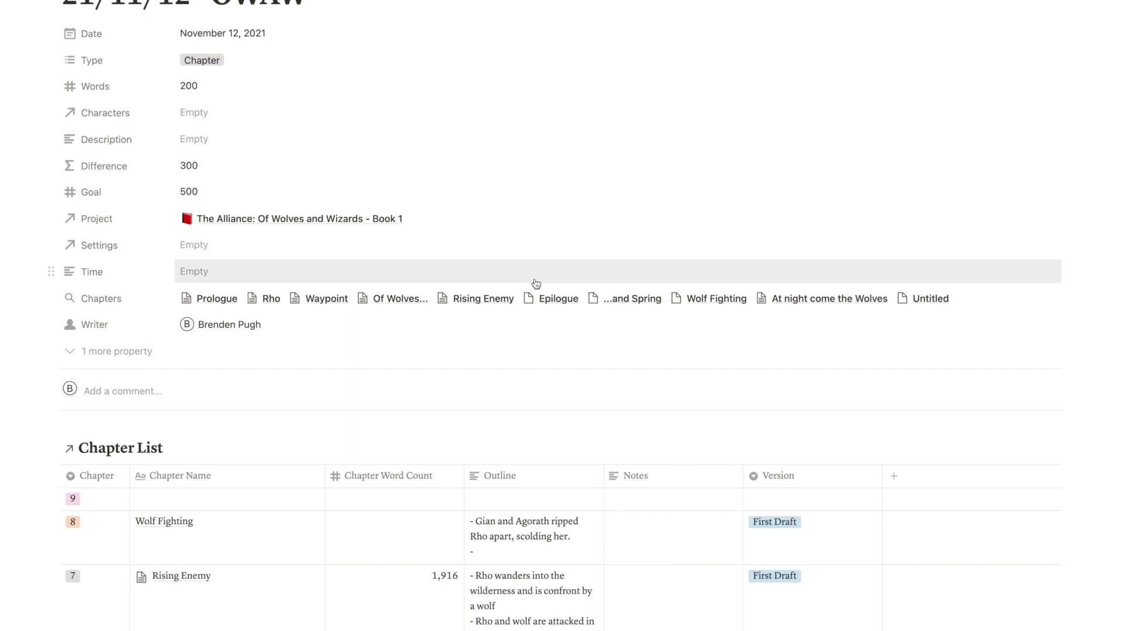
scroll(467, 428, "down", 8)
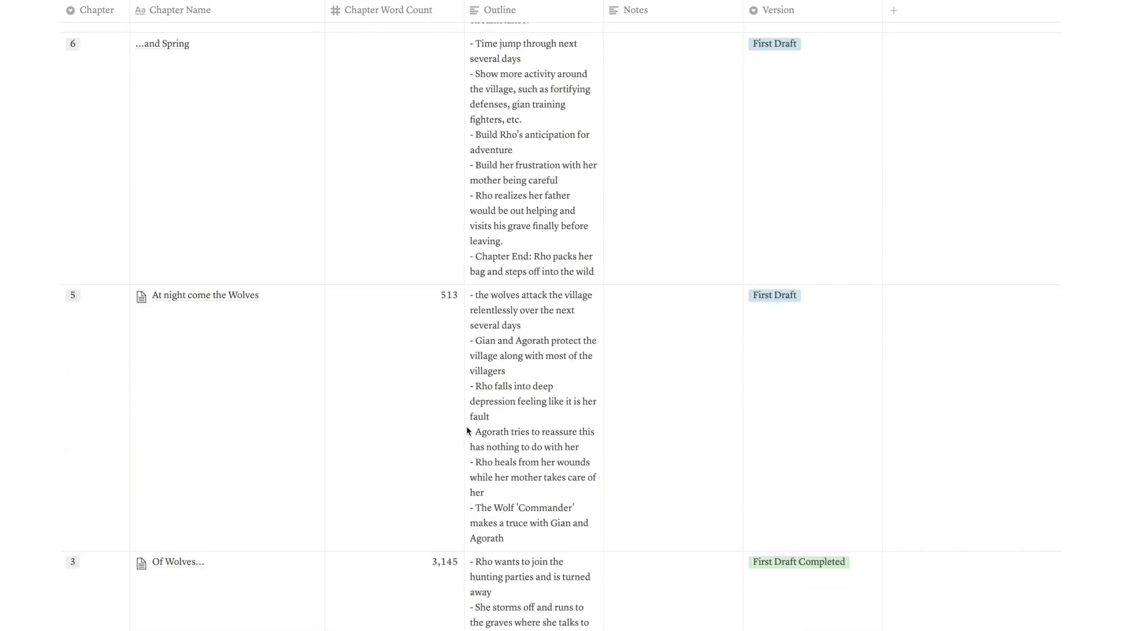
mouse_move(373, 283)
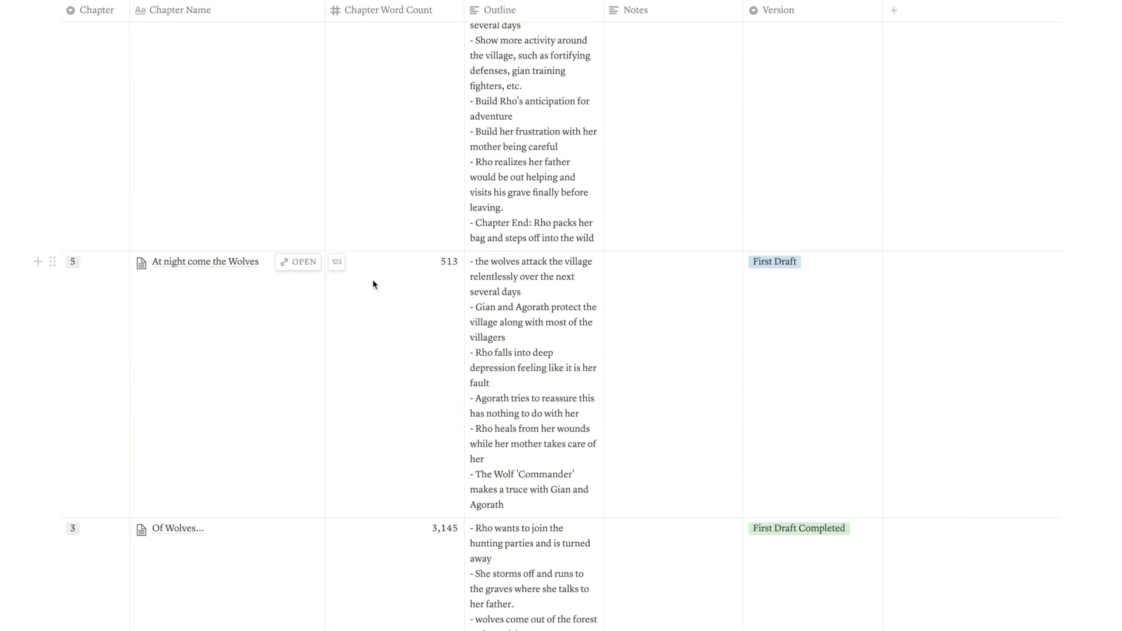
left_click(303, 268)
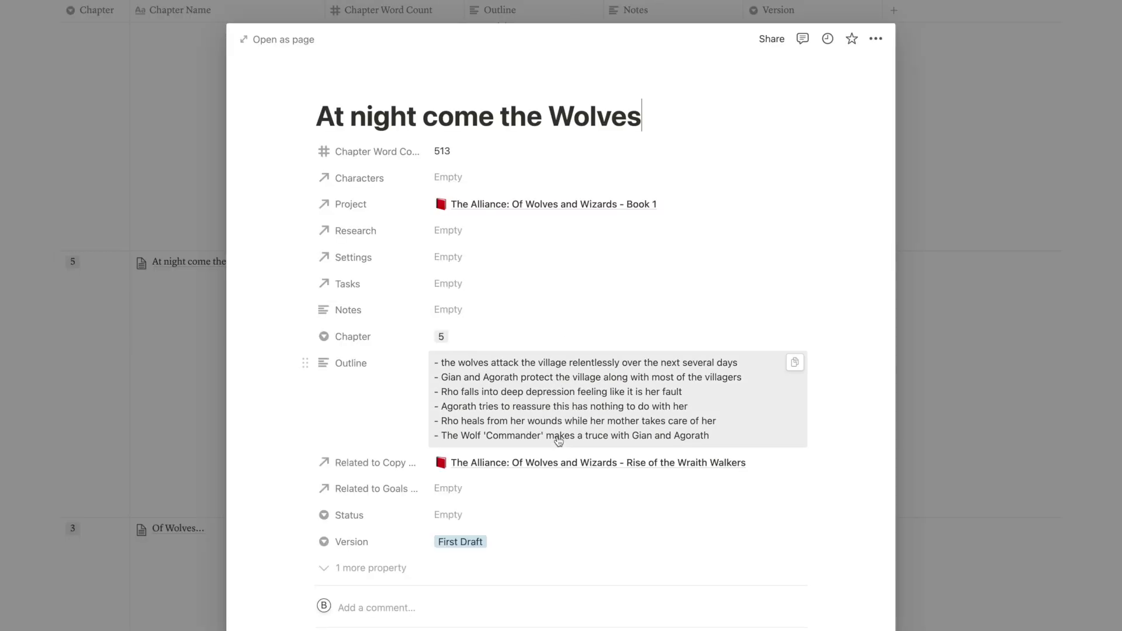
left_click(482, 153)
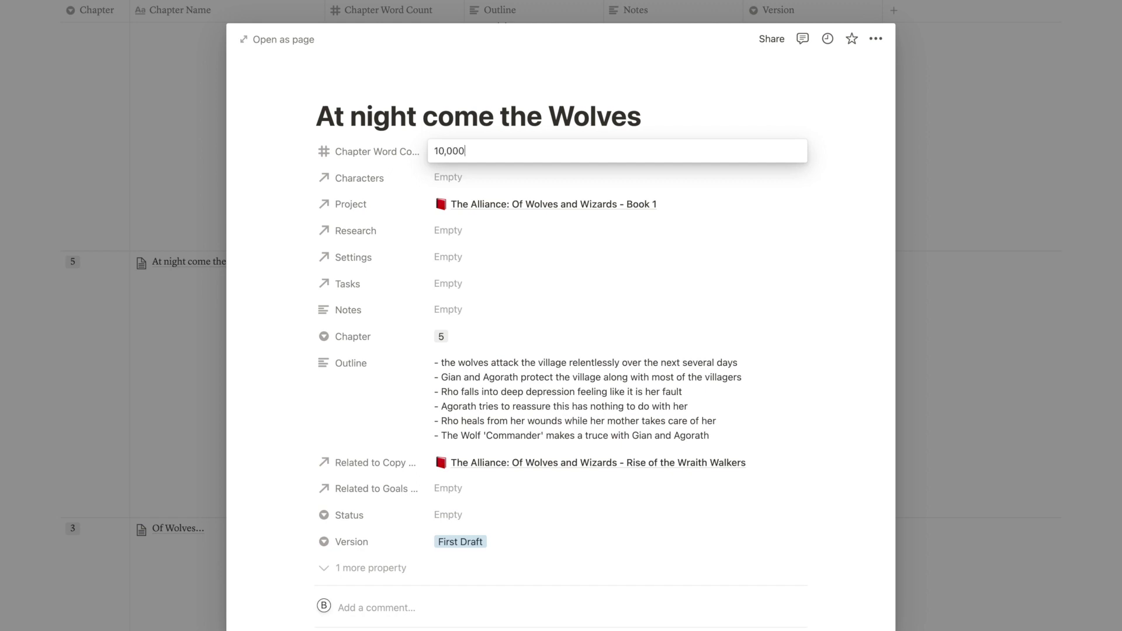
left_click(191, 99)
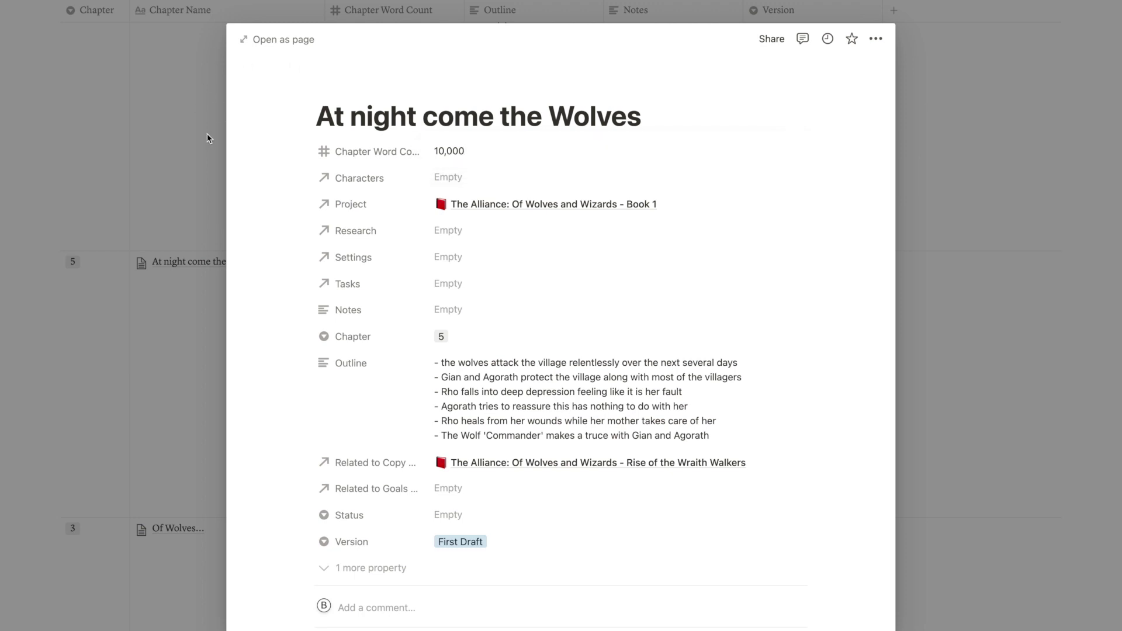
left_click(187, 117)
Step: Go back through the Daily Writing Log to The Alliance Saga dashboard
scroll(356, 283, "up", 15)
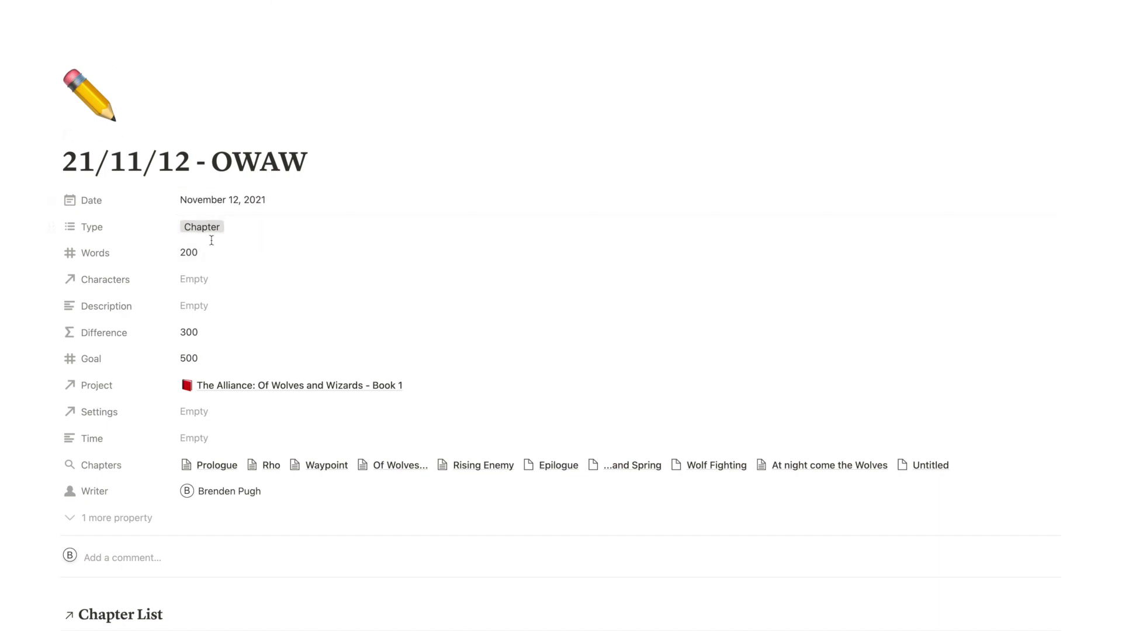
key("ctrl+[")
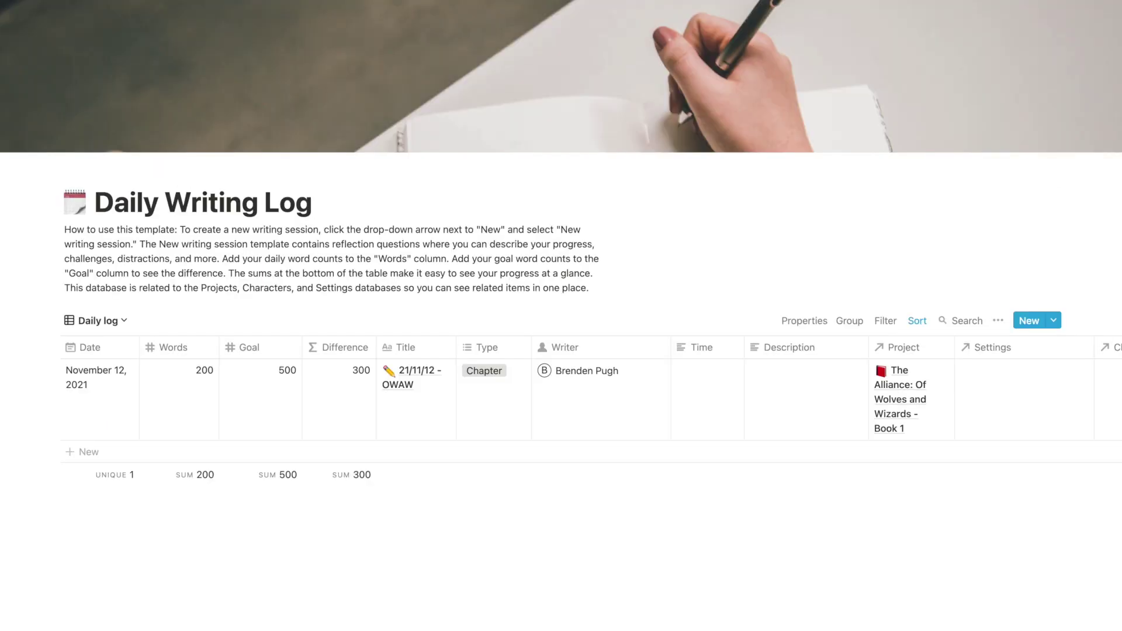
key("ctrl+[")
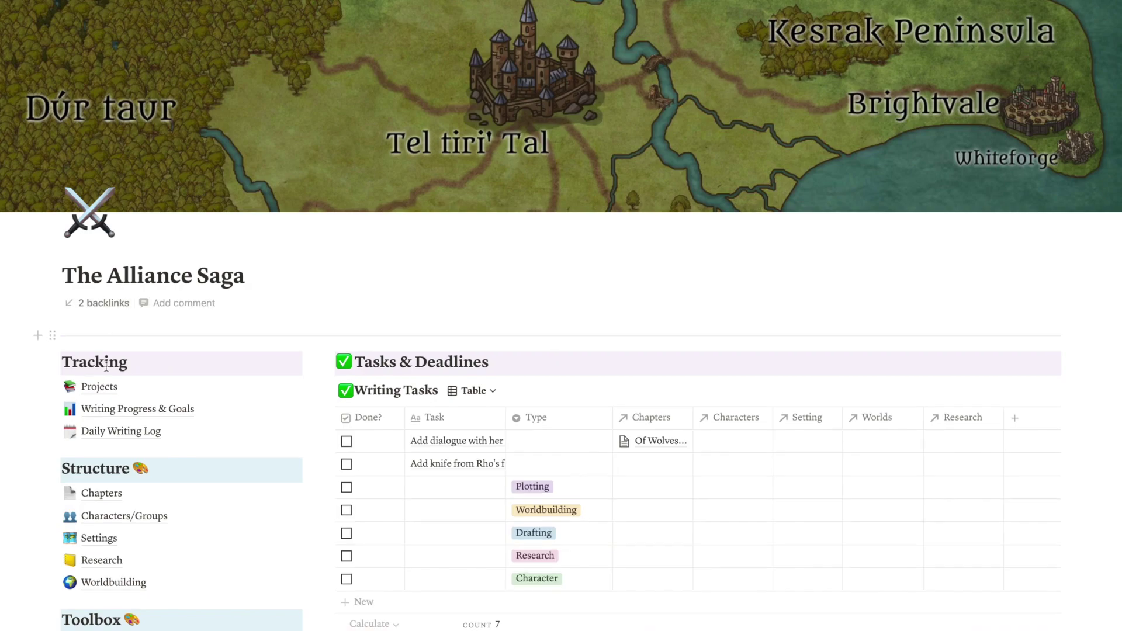
Step: Open the "The Alliance: Of Wolves and Wizards - Book 1" project from the Projects page
left_click(97, 390)
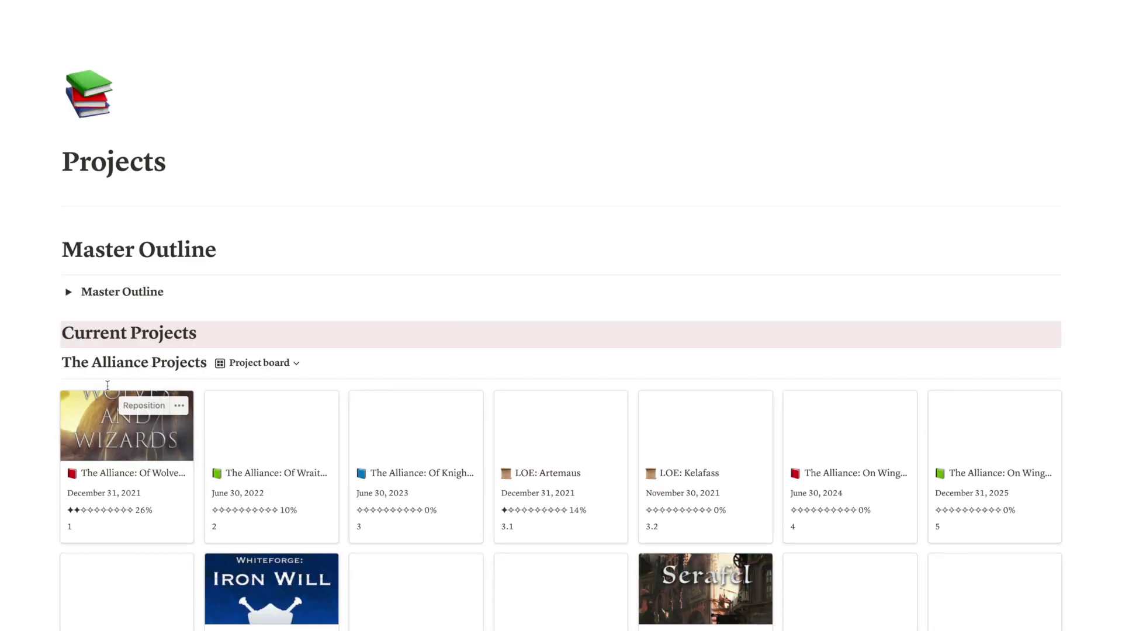
scroll(295, 333, "down", 2)
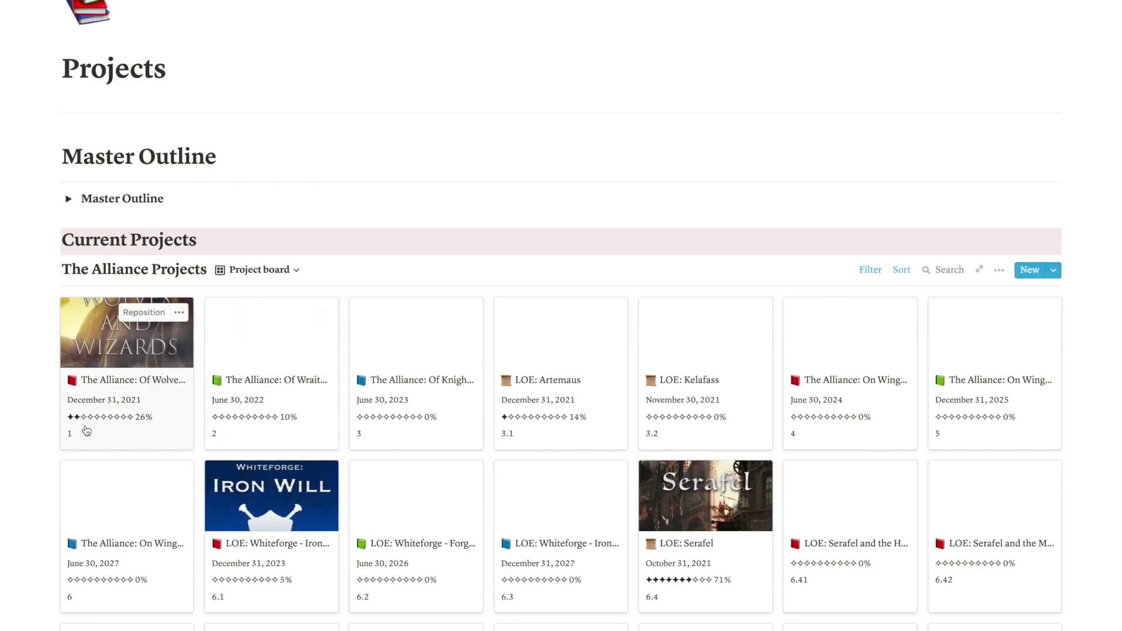
left_click(121, 418)
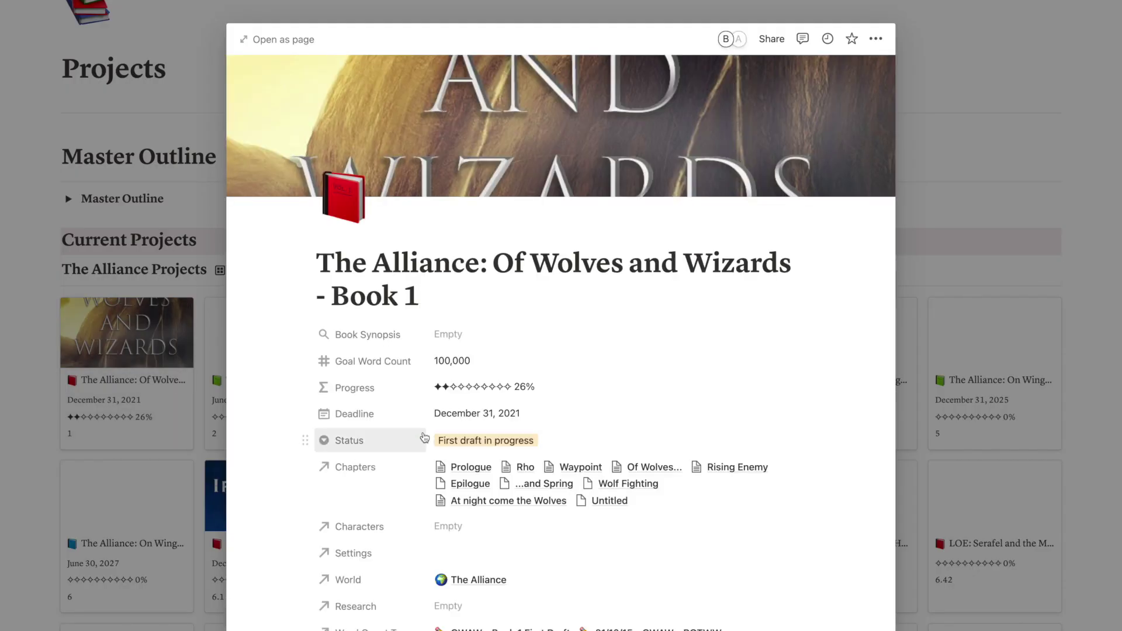
Step: Examine the project's chapter table, comparing the word counts of the individual chapters with their sum
scroll(425, 438, "down", 20)
scroll(424, 436, "up", 3)
scroll(424, 435, "down", 6)
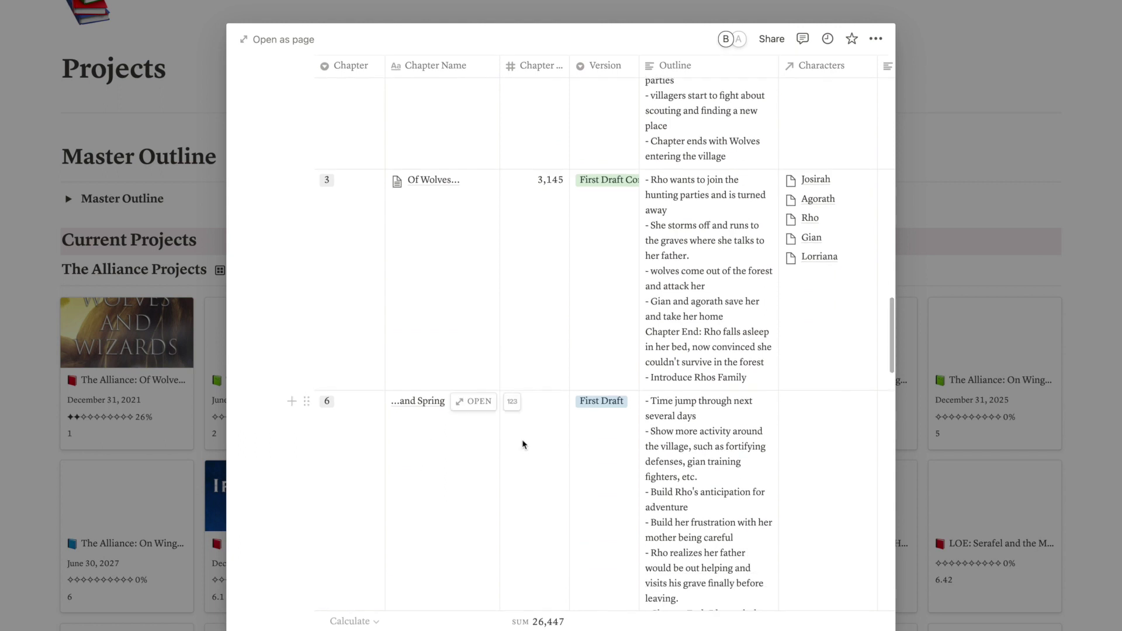
scroll(522, 443, "down", 2)
scroll(522, 443, "up", 5)
scroll(521, 444, "up", 6)
scroll(522, 444, "down", 5)
scroll(522, 444, "down", 7)
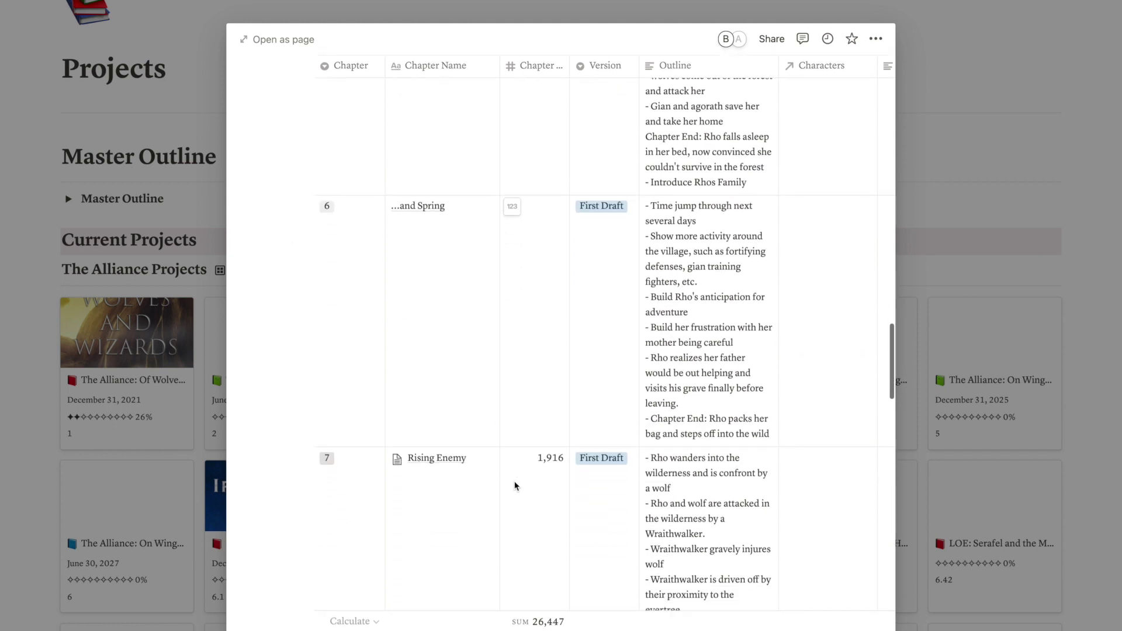
scroll(517, 486, "down", 7)
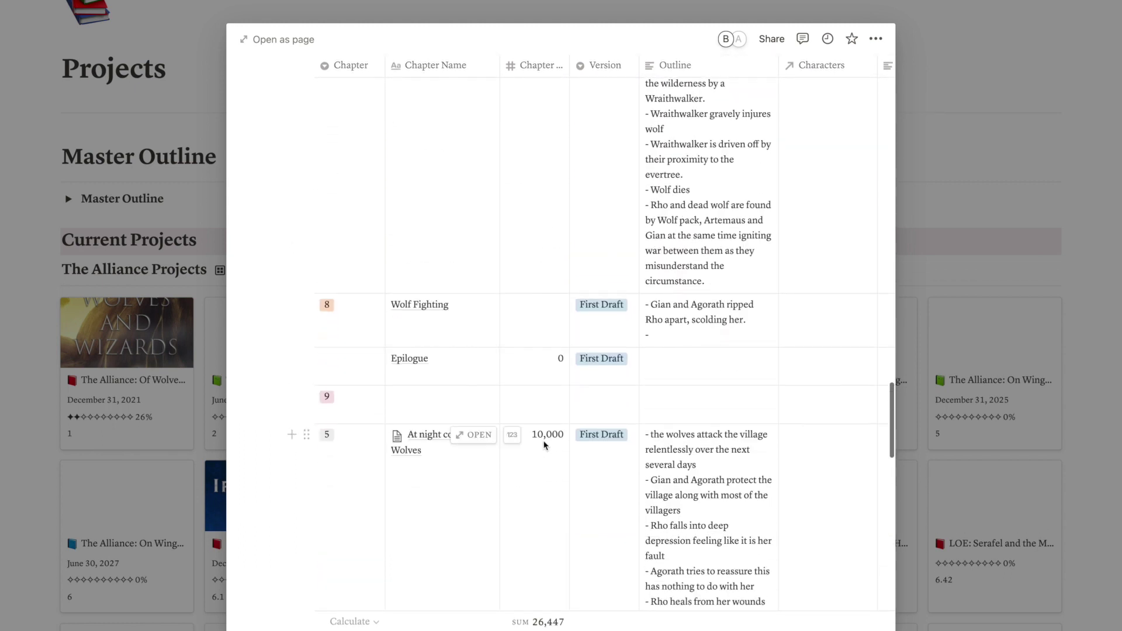
Step: Set the word count of chapter 5, "At night come the Wolves", to 513 in the chapter table and close the project
left_click(544, 444)
key("BackSpace")
key("BackSpace")
key("BackSpace")
key("BackSpace")
key("BackSpace")
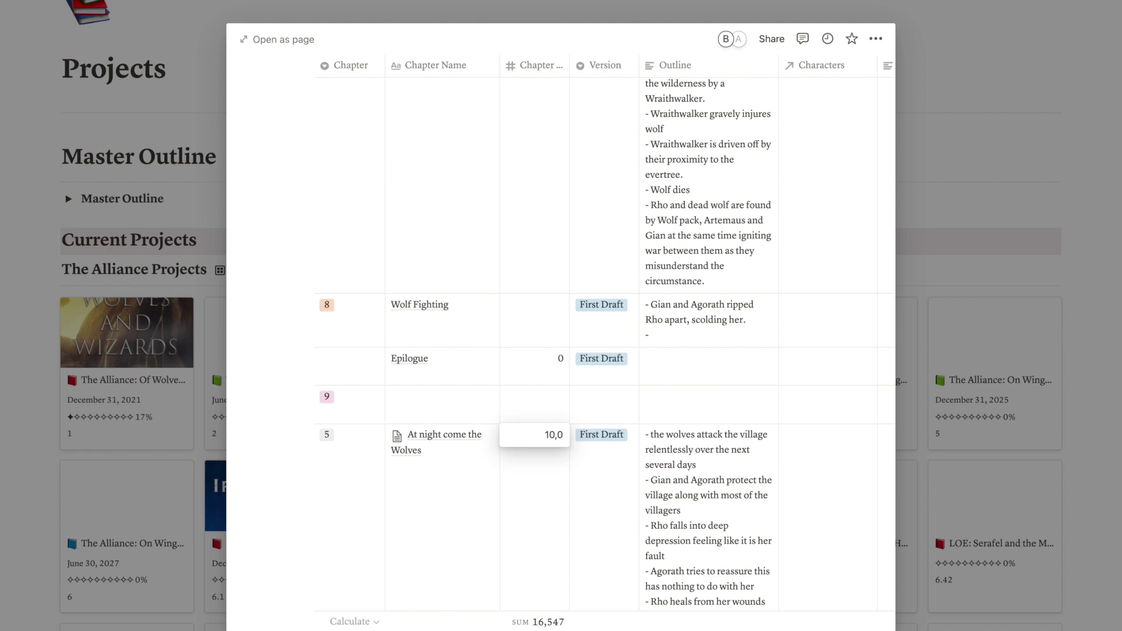
type("513")
key("Escape")
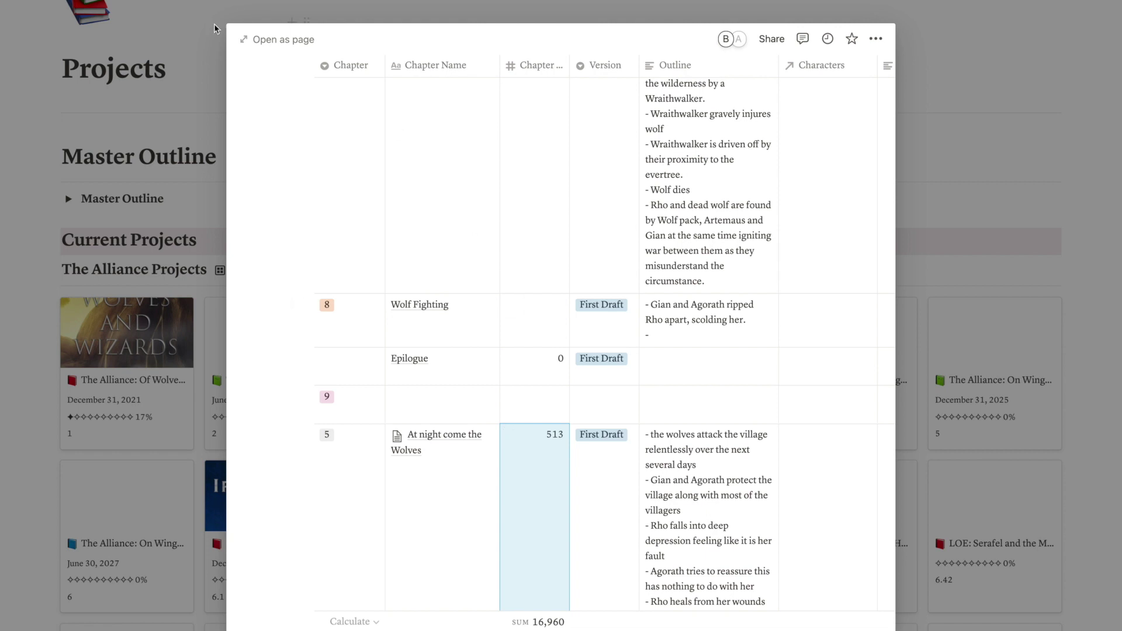
left_click(238, 16)
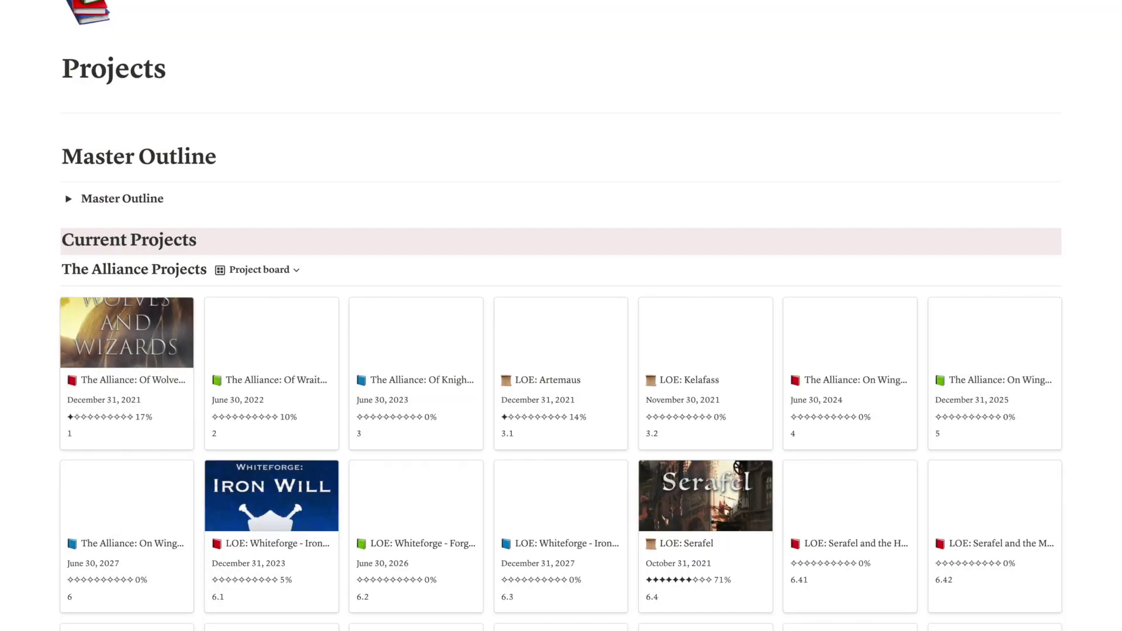
Step: Return through the dashboard to the Daily Writing Log and delete the November 12, 2021 writing session
left_click(274, 3)
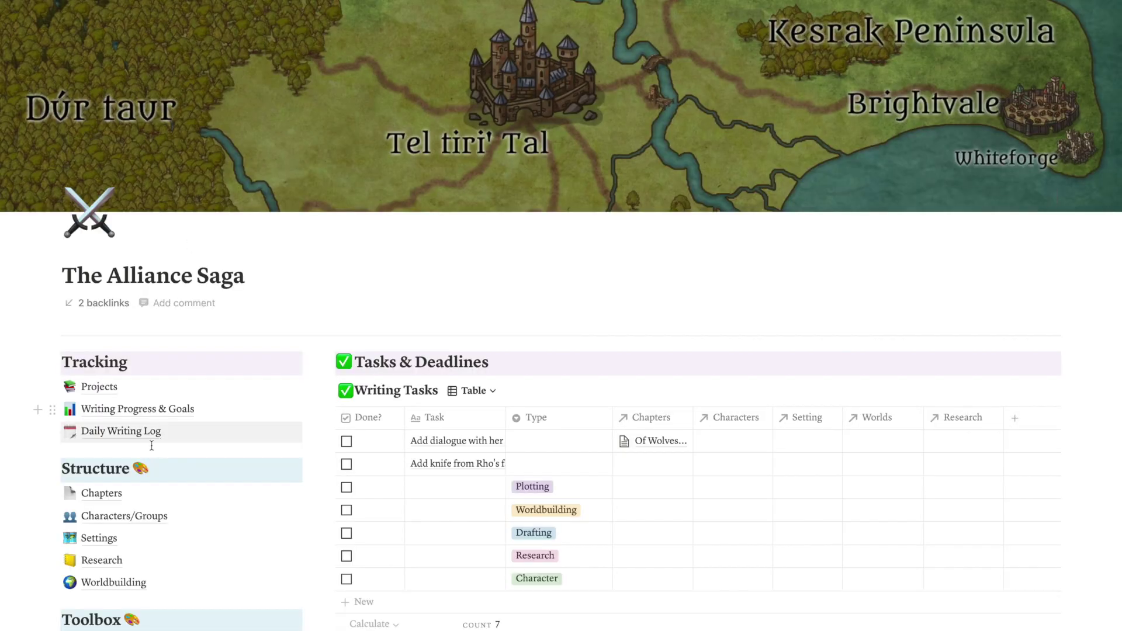
left_click(145, 432)
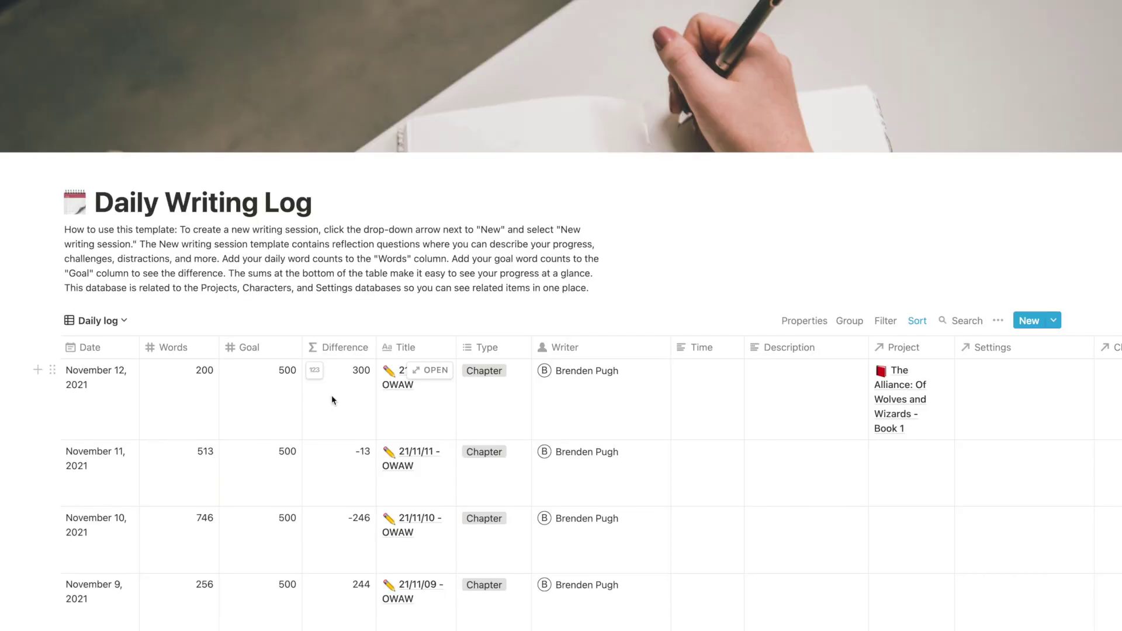
left_click(53, 368)
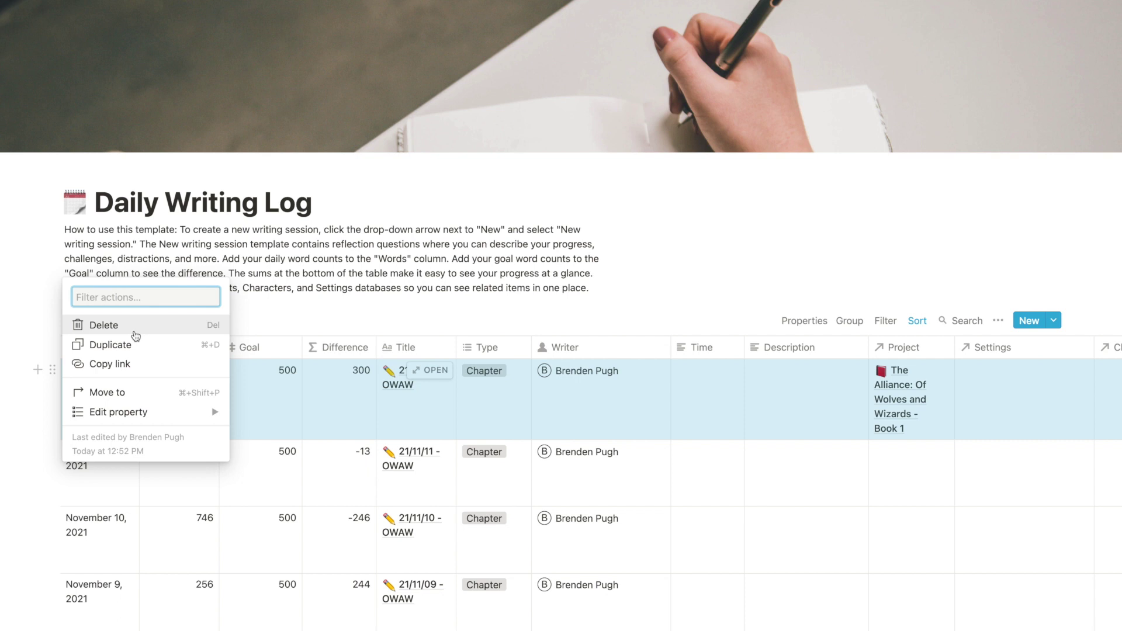
left_click(134, 331)
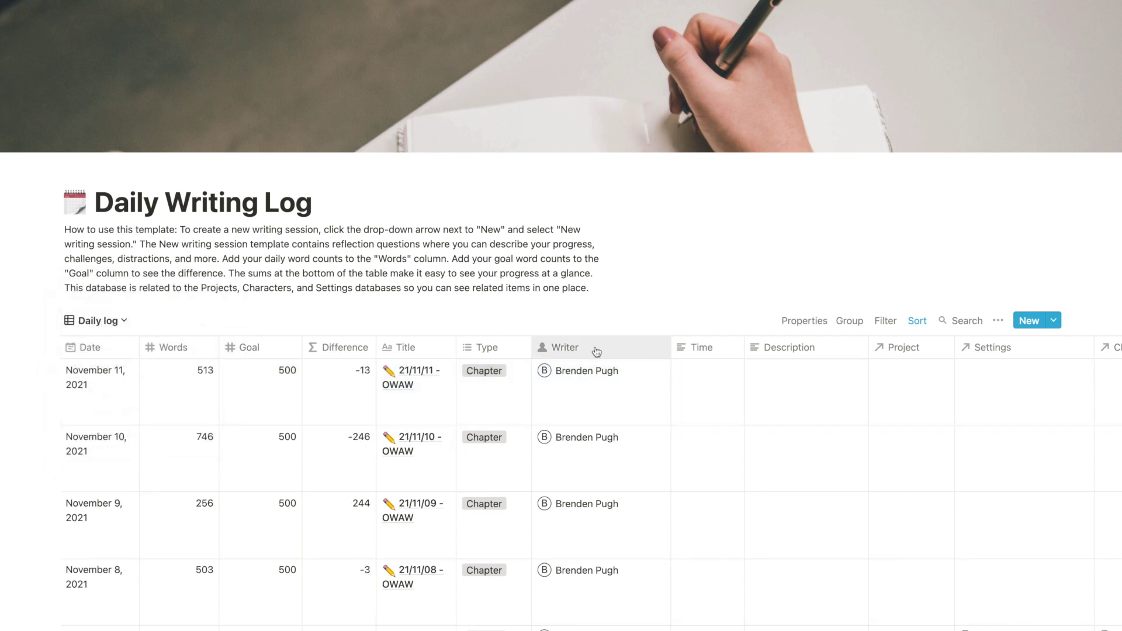